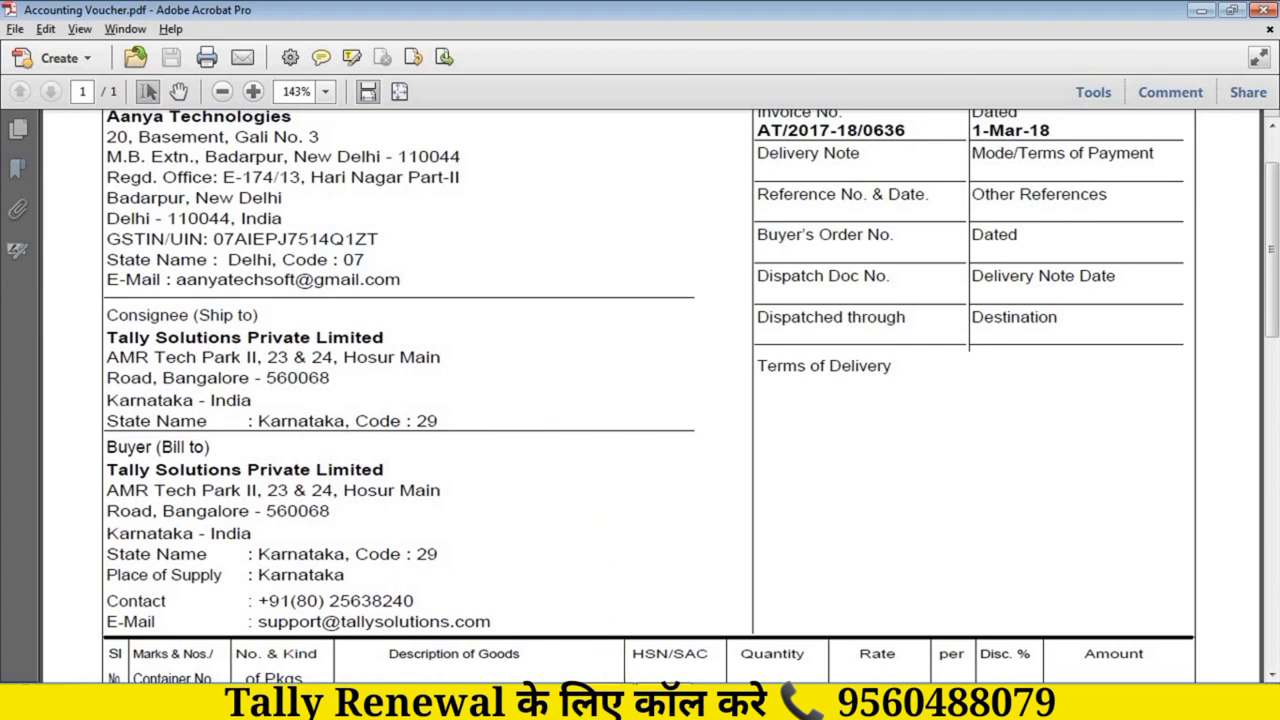
# Switch to TallyPrime and open the expanded print configuration list for the current GST sales voucher.
pyautogui.hotkey('alt', 'Tab')
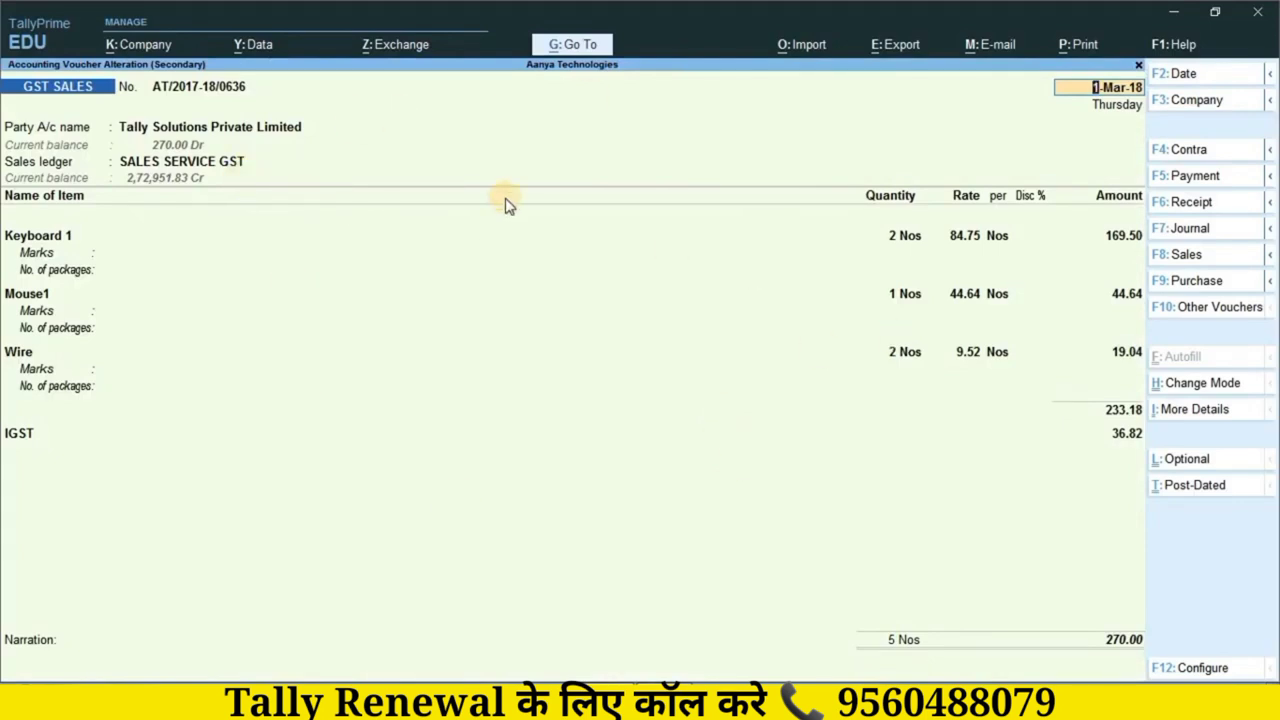
pyautogui.hotkey('alt', 'p')
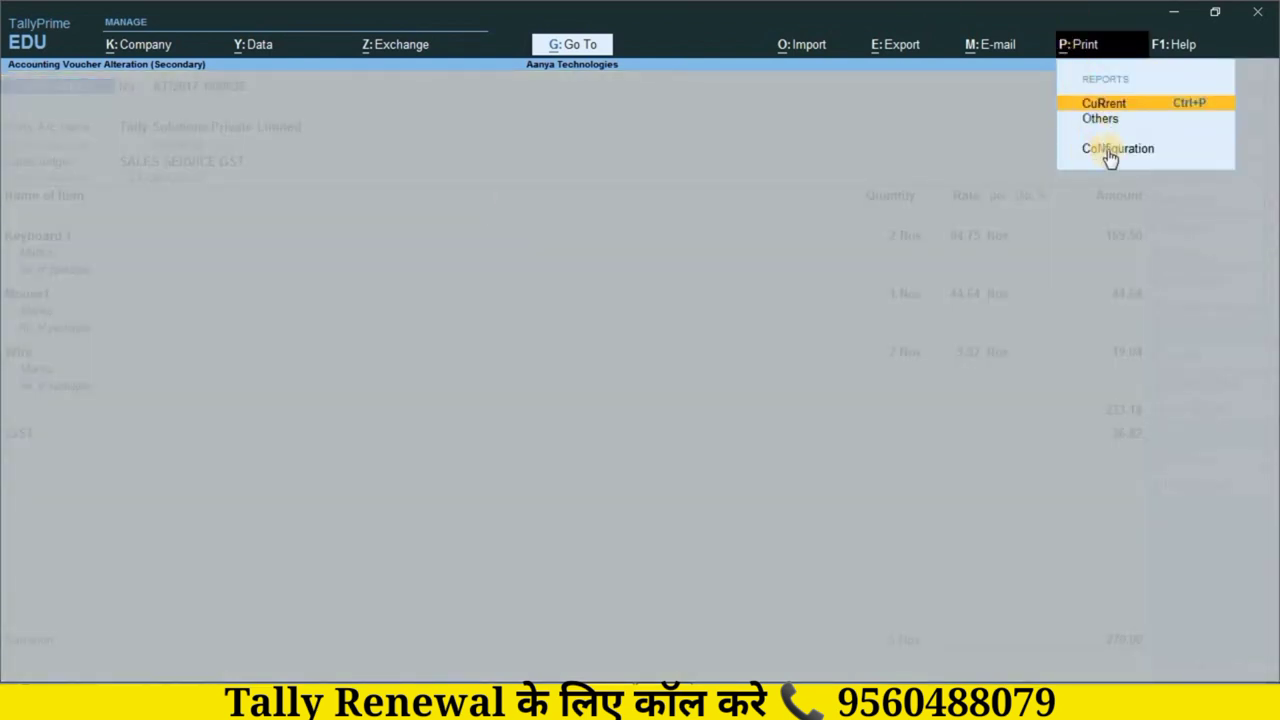
pyautogui.press('Return')
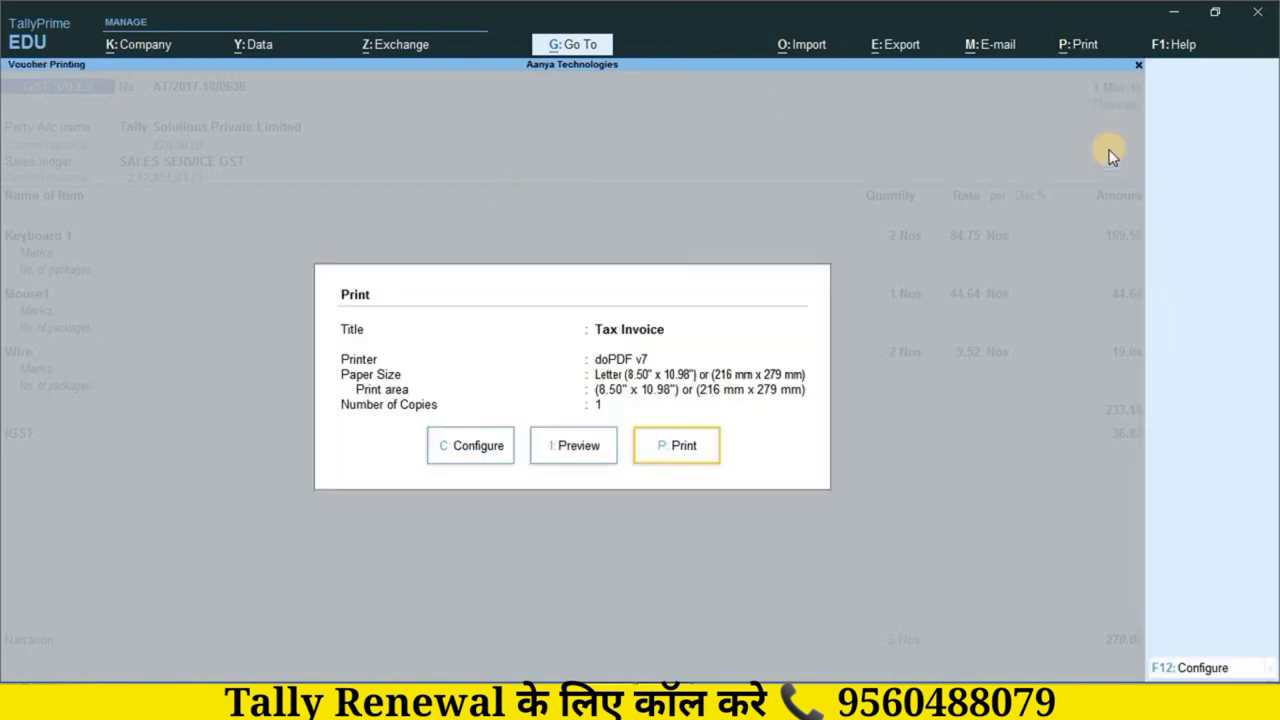
pyautogui.click(474, 456)
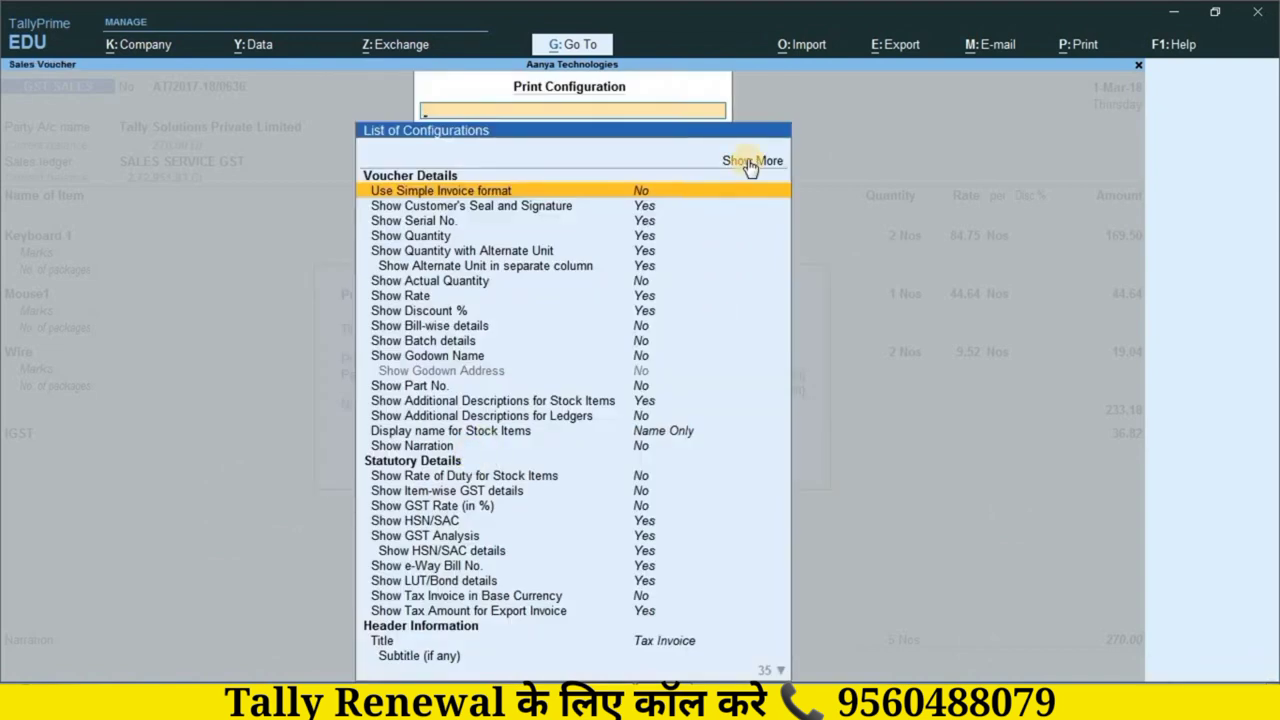
pyautogui.click(749, 163)
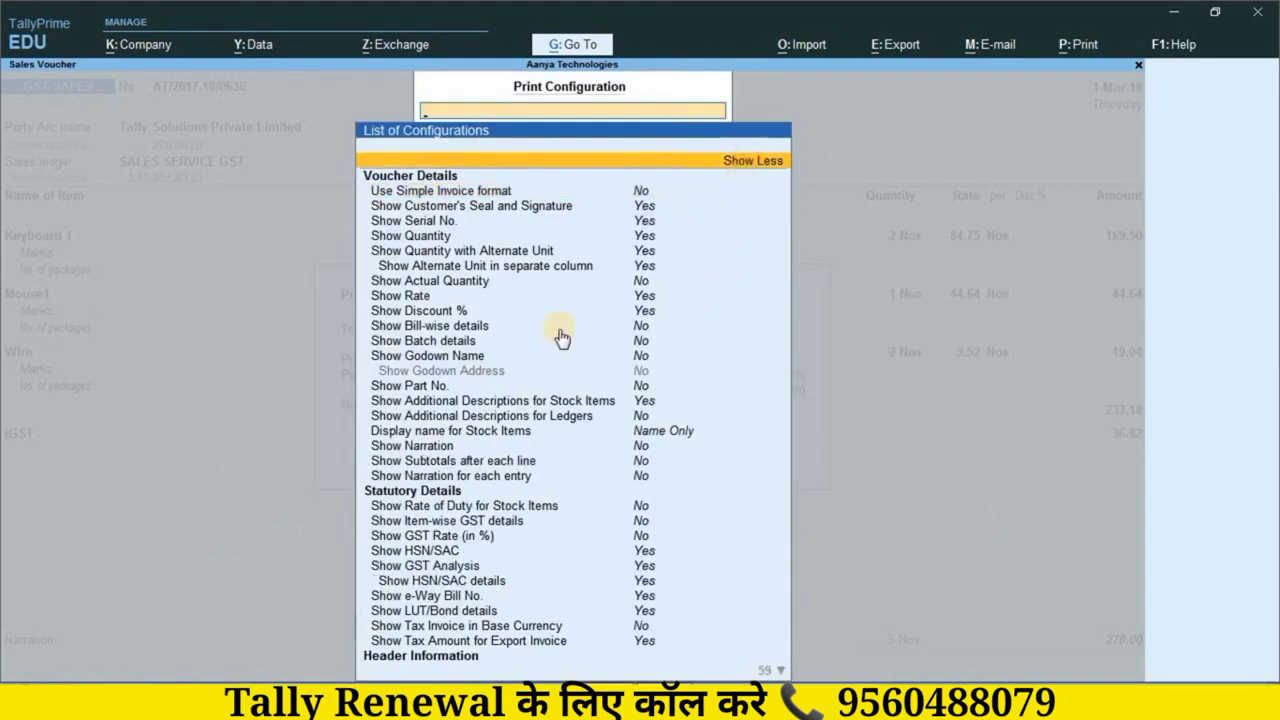
# Set Show Consignee details to Yes in the Party Details section of the print configuration and return to the voucher's print options.
pyautogui.press('Down')
pyautogui.press('Down')
pyautogui.press('Down')
pyautogui.press('Down')
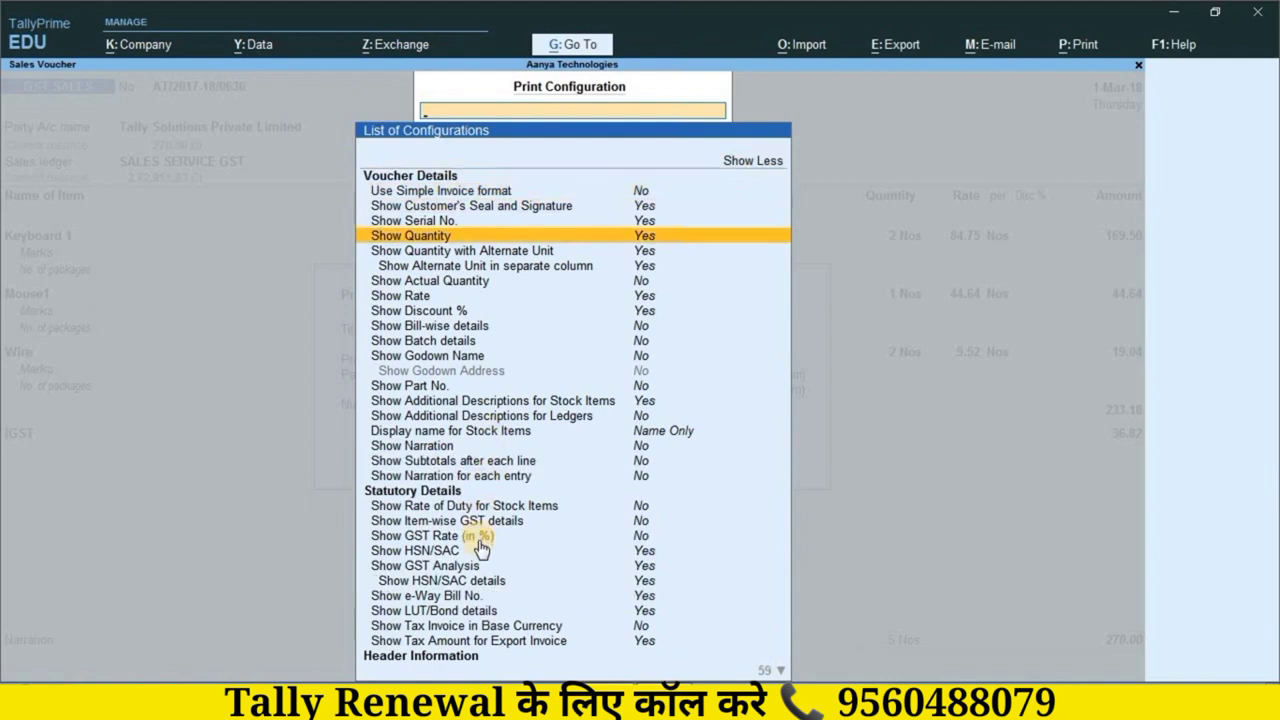
pyautogui.press('Down')
pyautogui.press('Down')
pyautogui.press('Down')
pyautogui.press('Down')
pyautogui.press('Down')
pyautogui.press('Down')
pyautogui.press('Down')
pyautogui.press('Down')
pyautogui.press('Down')
pyautogui.press('Down')
pyautogui.press('Down')
pyautogui.press('Down')
pyautogui.press('Down')
pyautogui.press('Down')
pyautogui.press('Down')
pyautogui.press('Down')
pyautogui.press('Down')
pyautogui.press('Down')
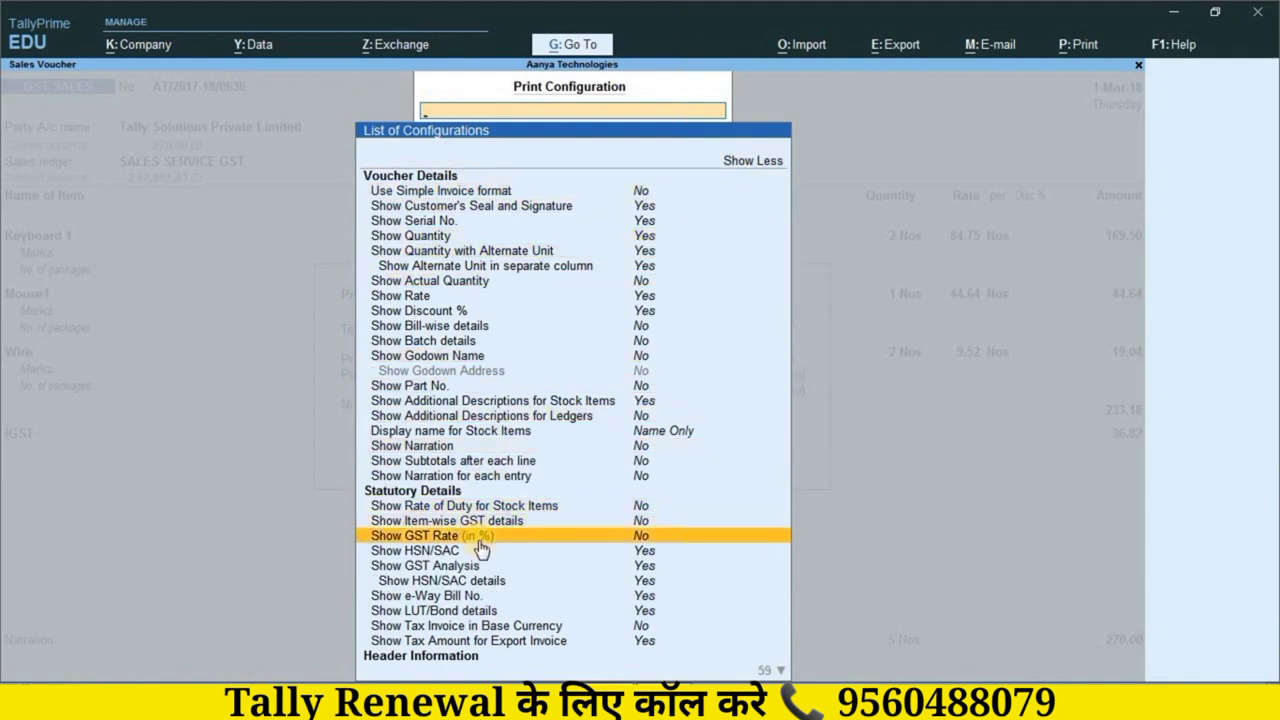
pyautogui.press('Down')
pyautogui.press('Down')
pyautogui.press('Down')
pyautogui.press('Down')
pyautogui.press('Down')
pyautogui.press('Down')
pyautogui.press('Down')
pyautogui.press('Down')
pyautogui.press('Down')
pyautogui.press('Down')
pyautogui.press('Down')
pyautogui.press('Down')
pyautogui.press('Down')
pyautogui.press('Down')
pyautogui.press('Down')
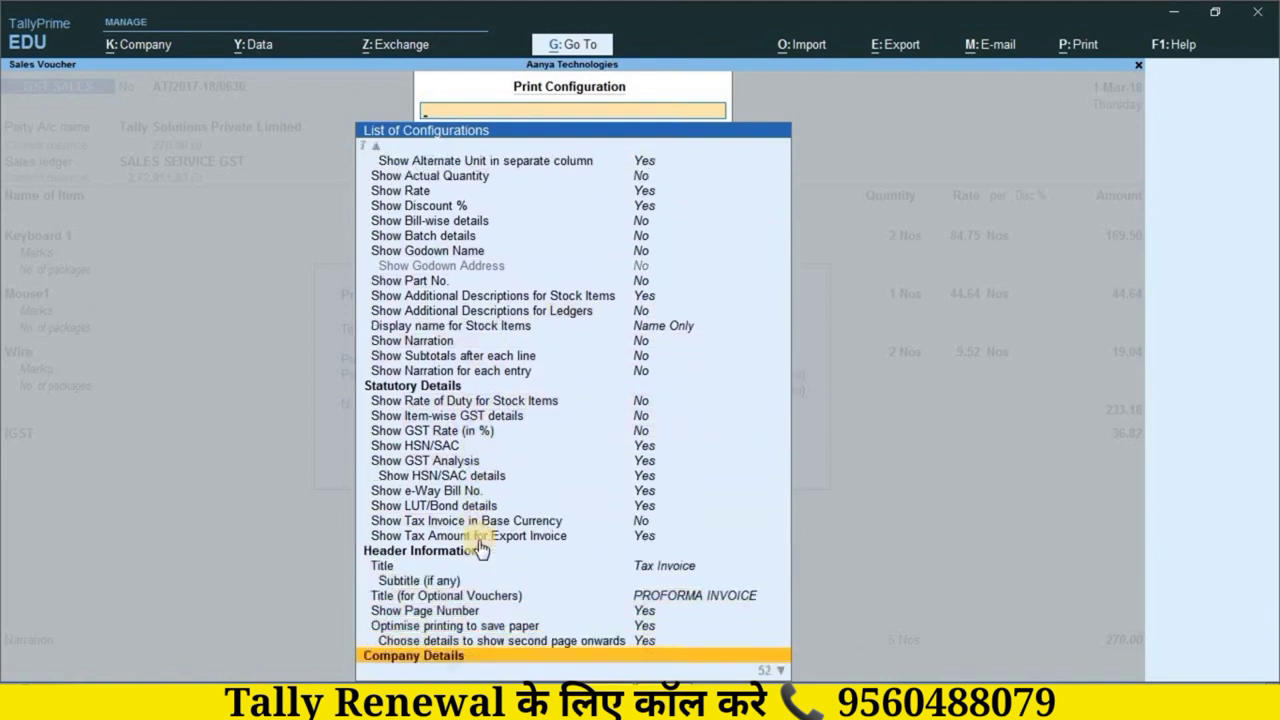
pyautogui.press('Down')
pyautogui.press('Down')
pyautogui.press('Down')
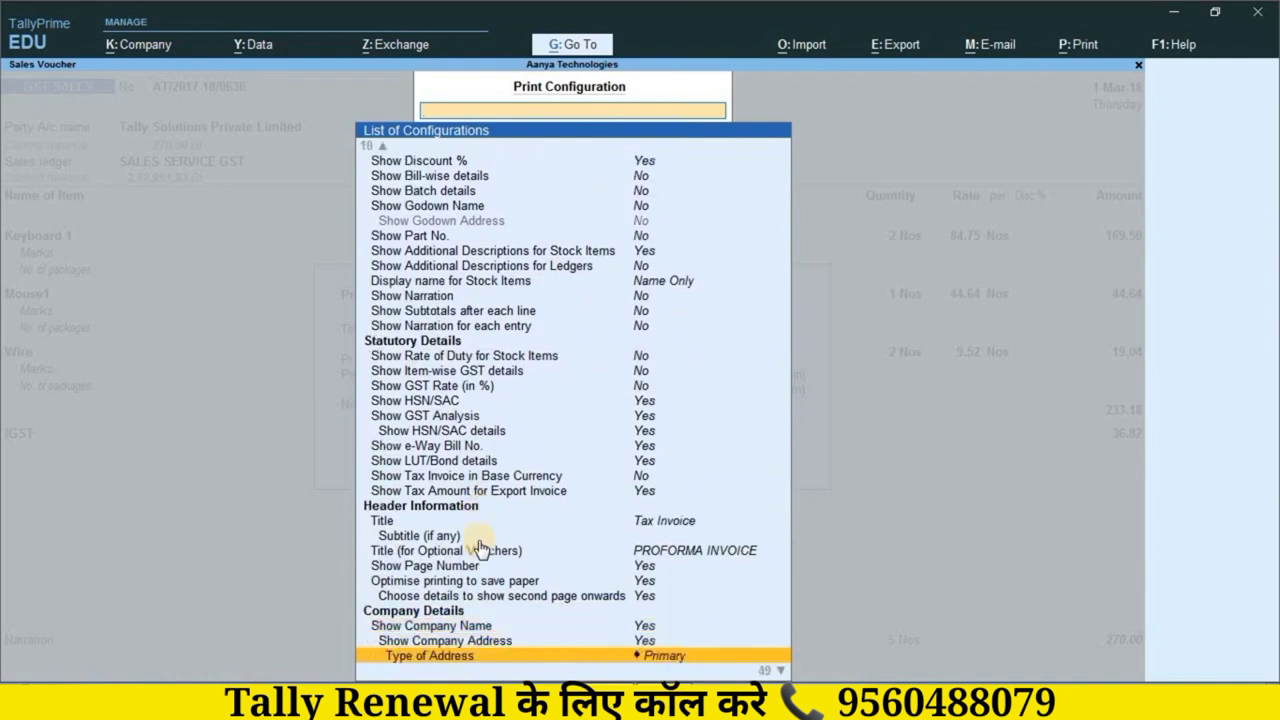
pyautogui.press('Down')
pyautogui.press('Down')
pyautogui.press('Down')
pyautogui.press('Down')
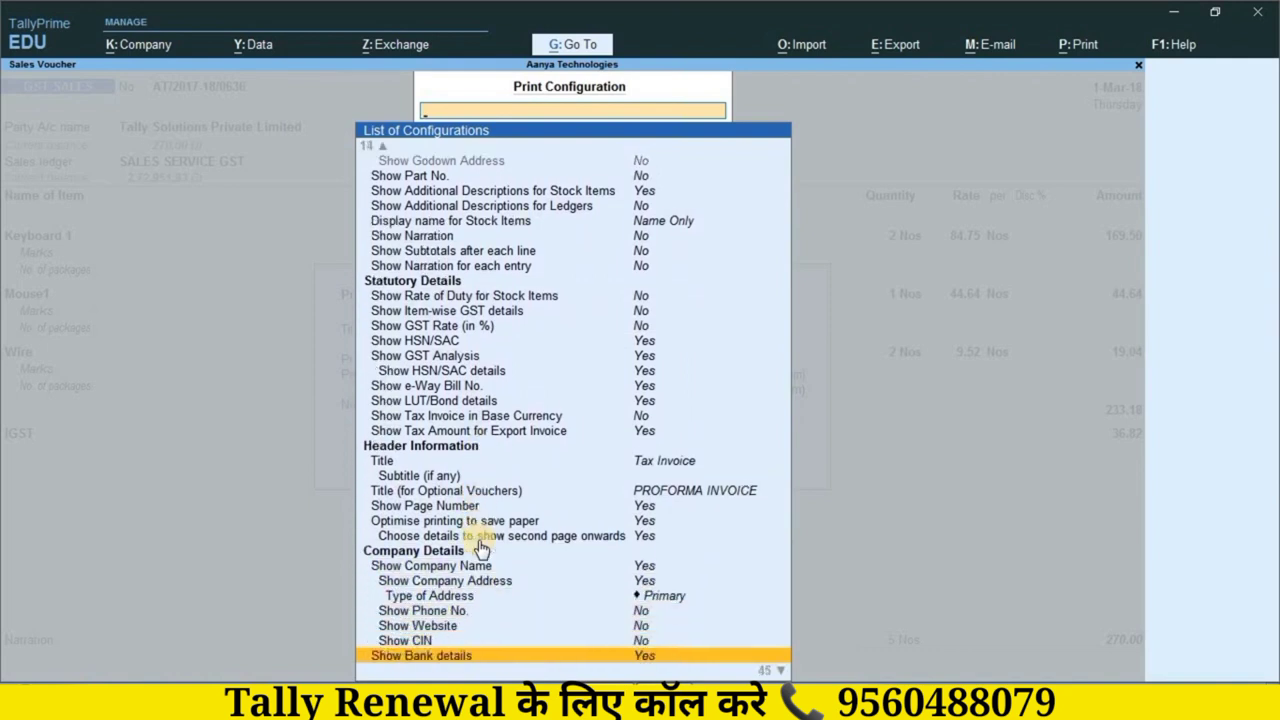
pyautogui.press('Down')
pyautogui.press('Down')
pyautogui.press('Down')
pyautogui.press('Down')
pyautogui.press('Down')
pyautogui.press('Down')
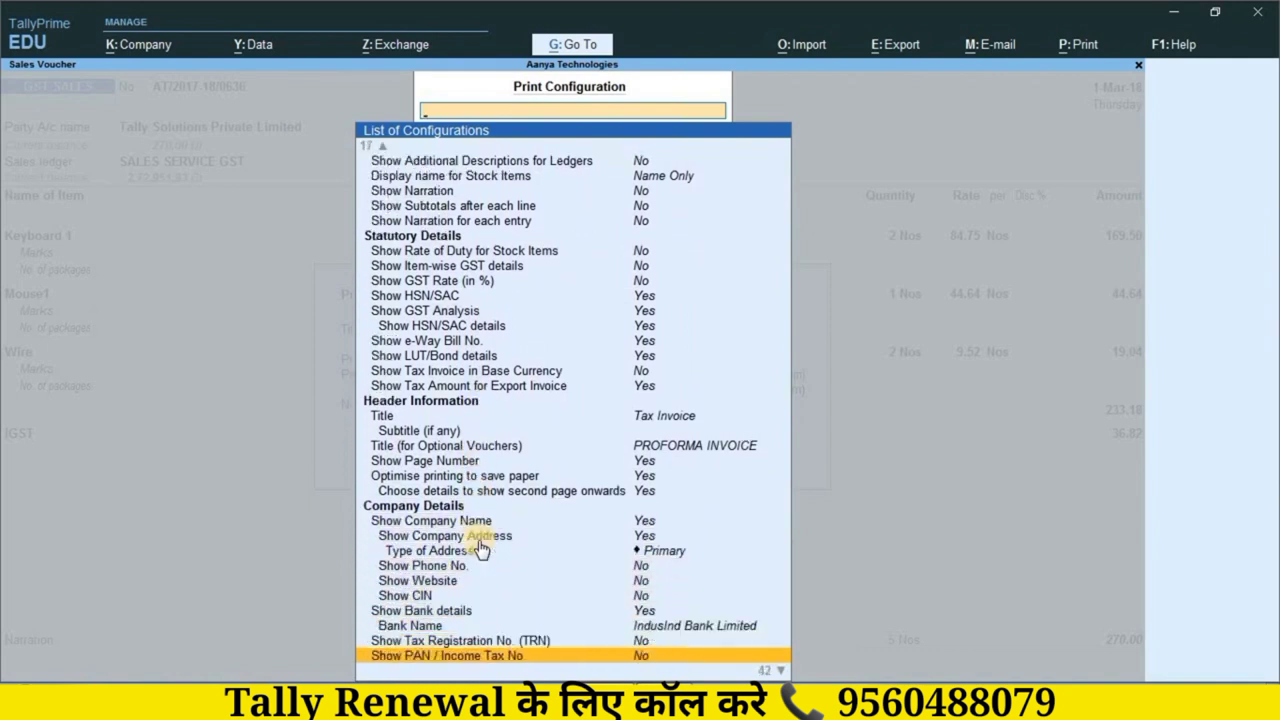
pyautogui.press('Down')
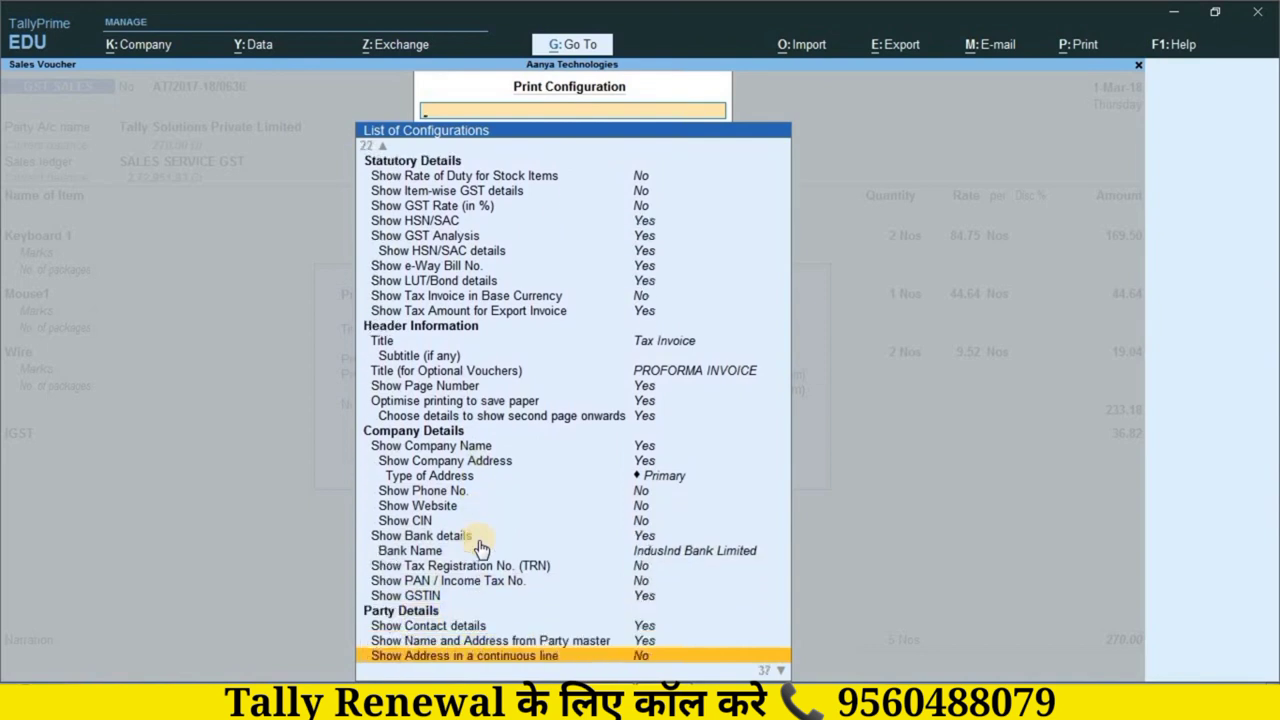
pyautogui.press('Down')
pyautogui.press('Down')
pyautogui.press('Down')
pyautogui.press('Down')
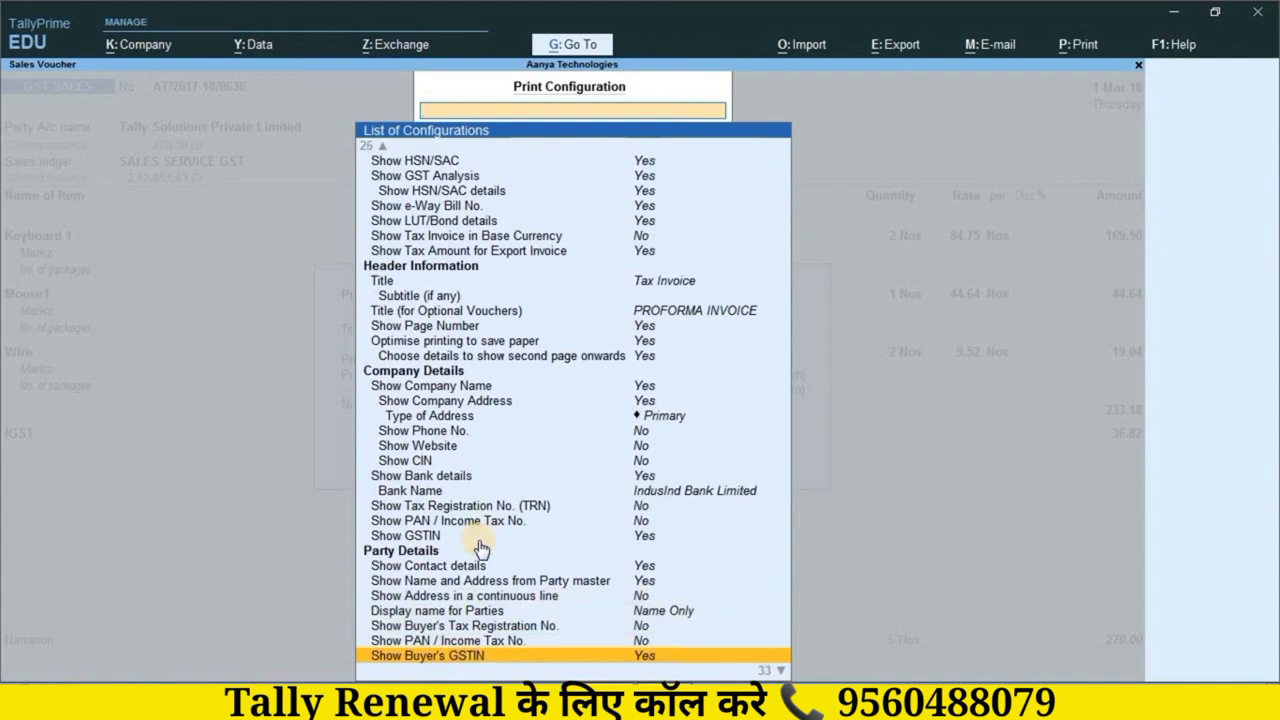
pyautogui.press('Down')
pyautogui.press('Down')
pyautogui.press('Down')
pyautogui.press('Down')
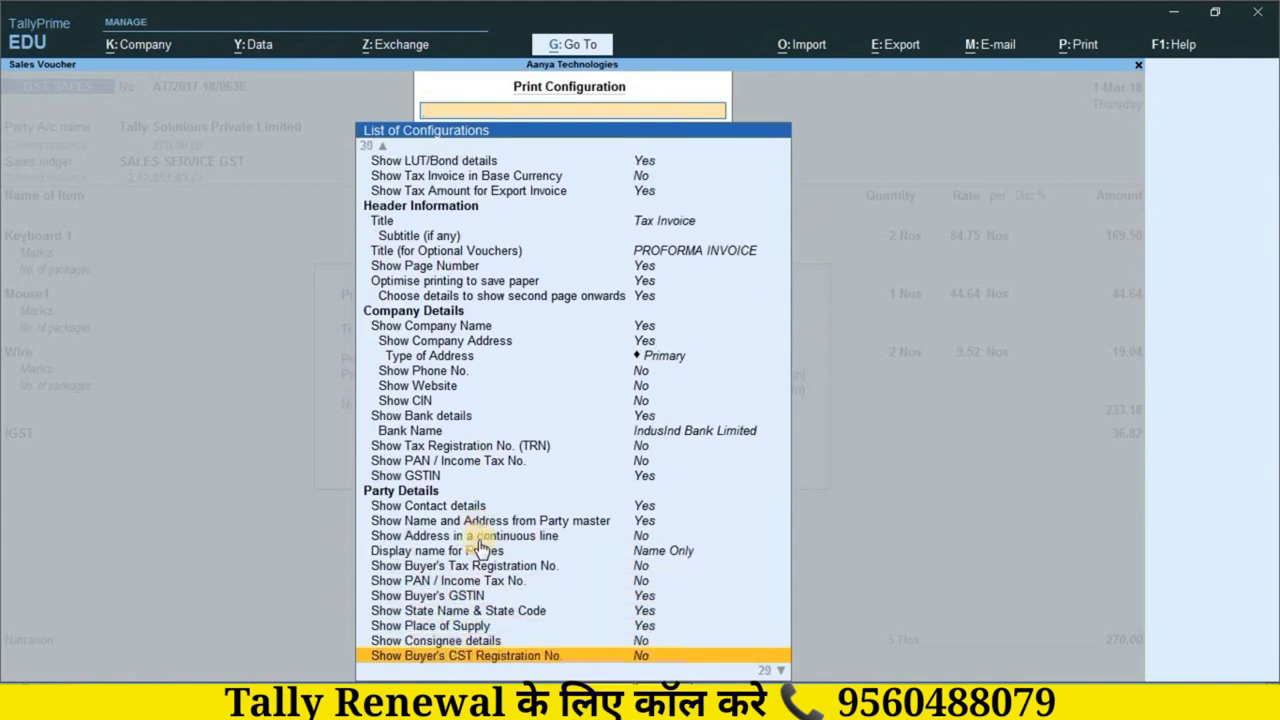
pyautogui.press('Up')
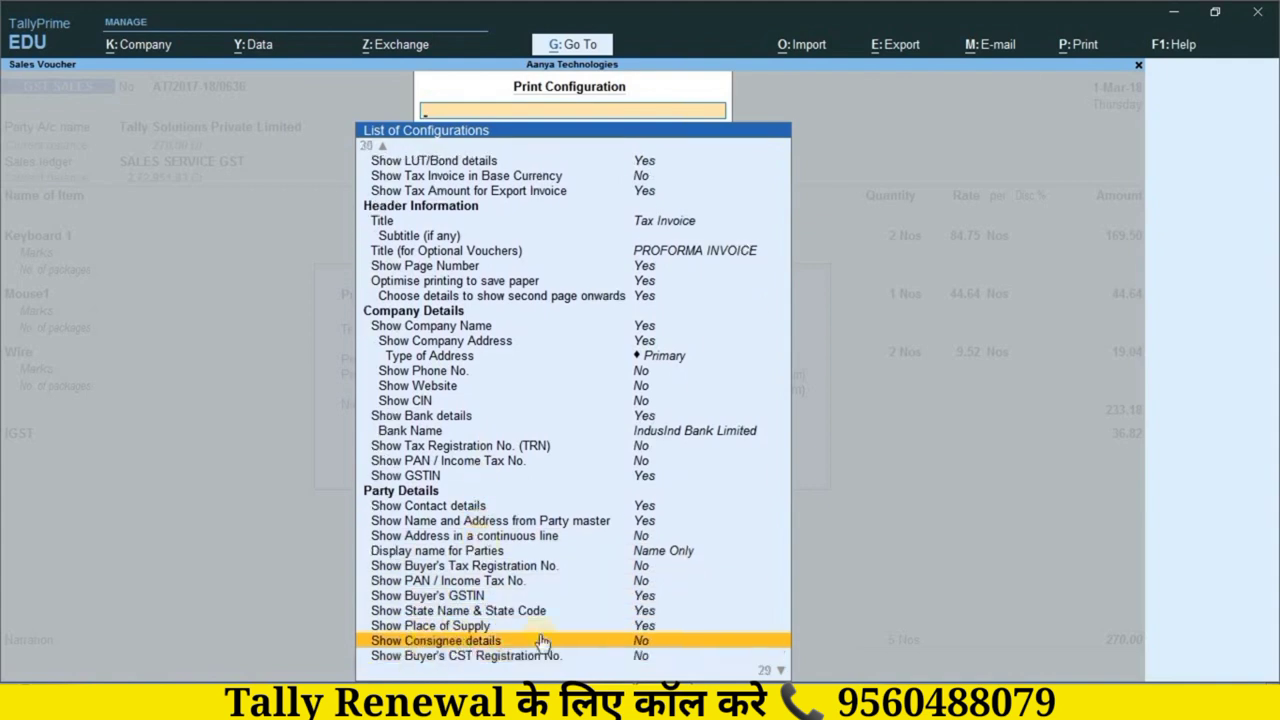
pyautogui.click(639, 641)
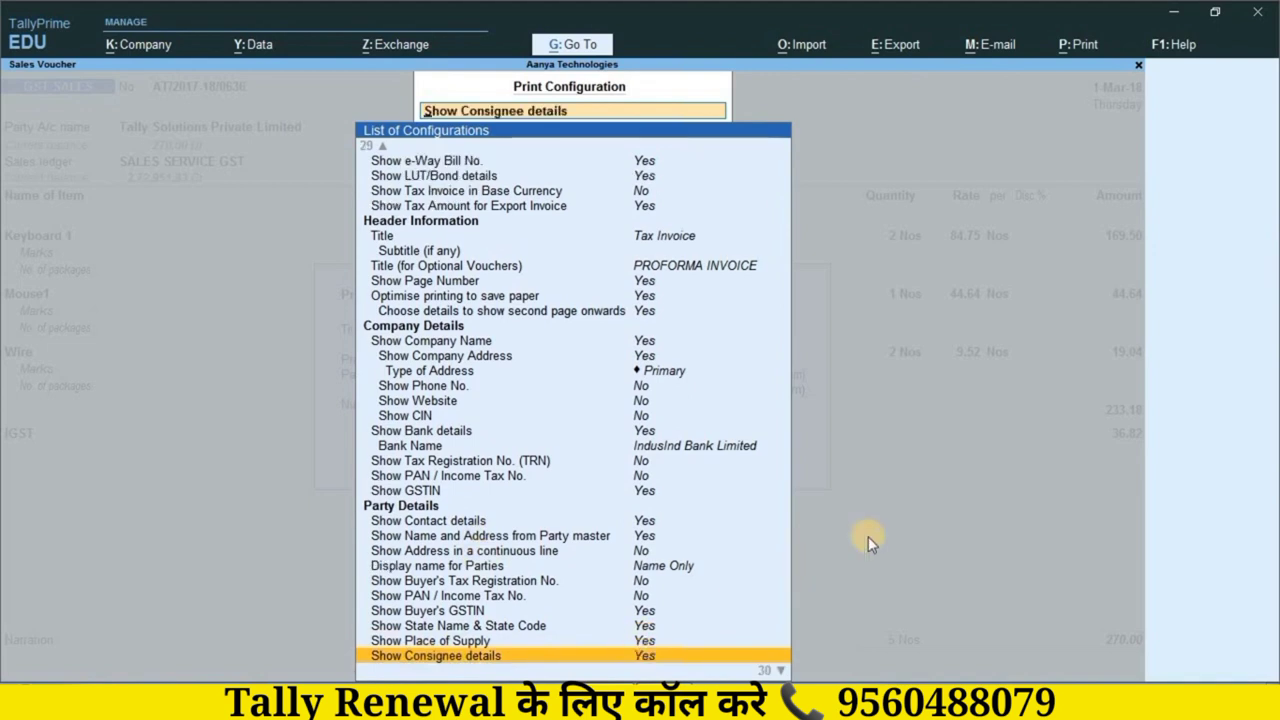
pyautogui.press('Escape')
pyautogui.press('Escape')
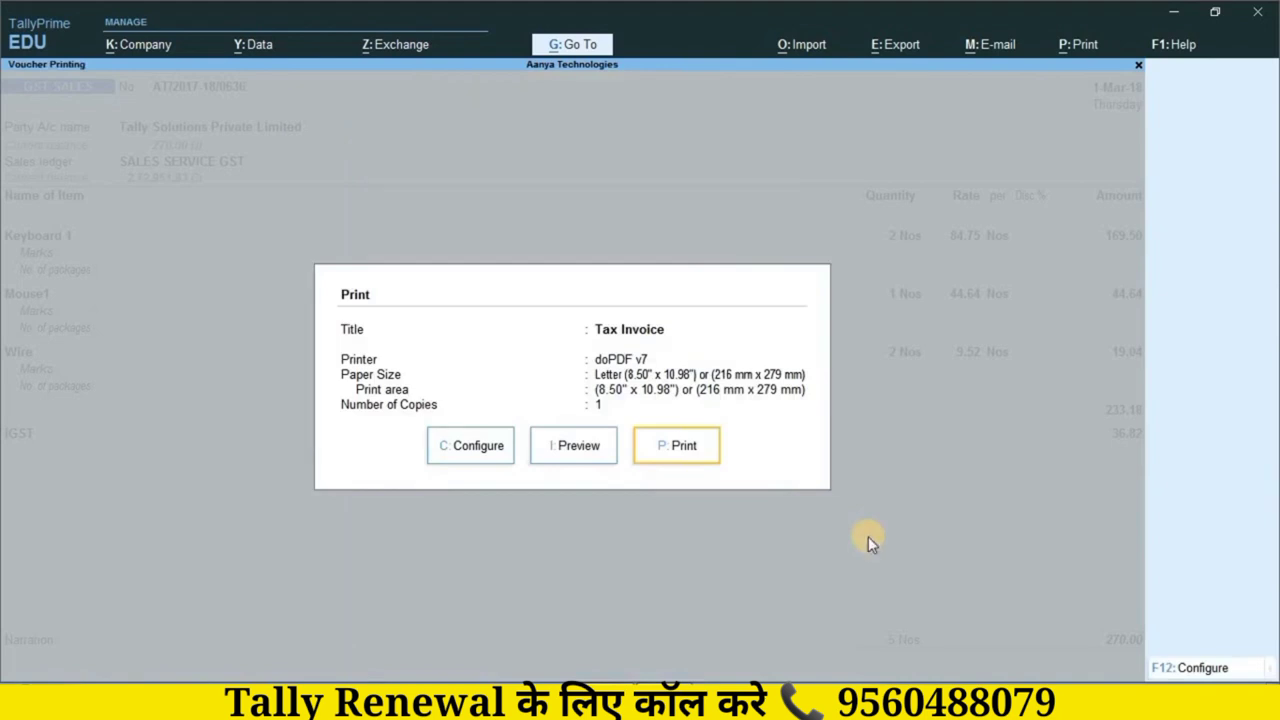
# Preview the tax invoice, examine the consignee and buyer blocks up close, and return to the voucher.
pyautogui.click(581, 446)
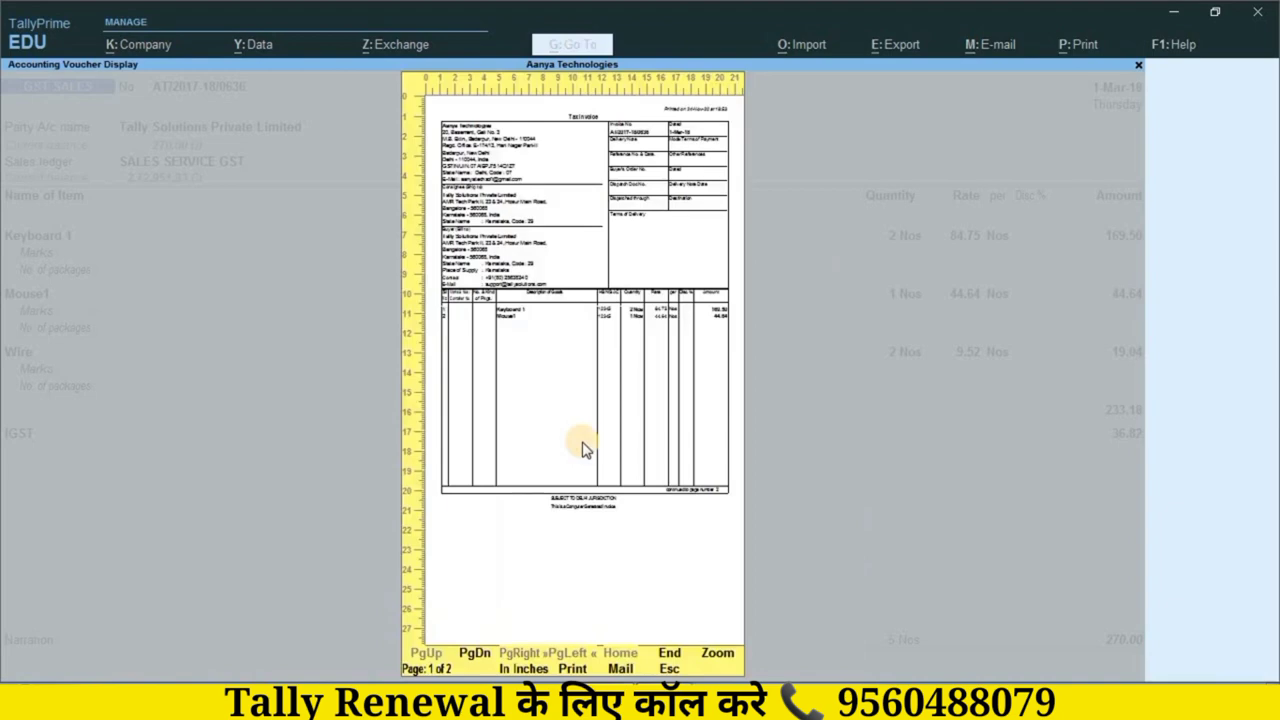
pyautogui.click(585, 449)
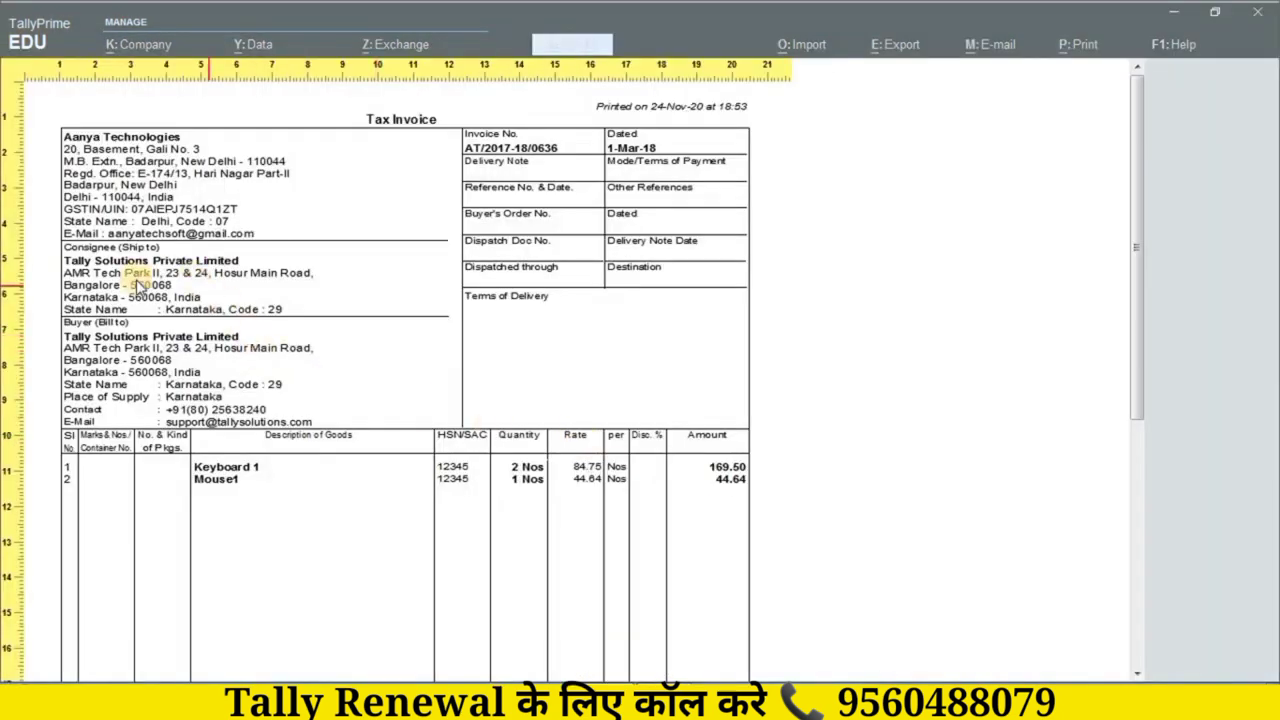
pyautogui.click(635, 318)
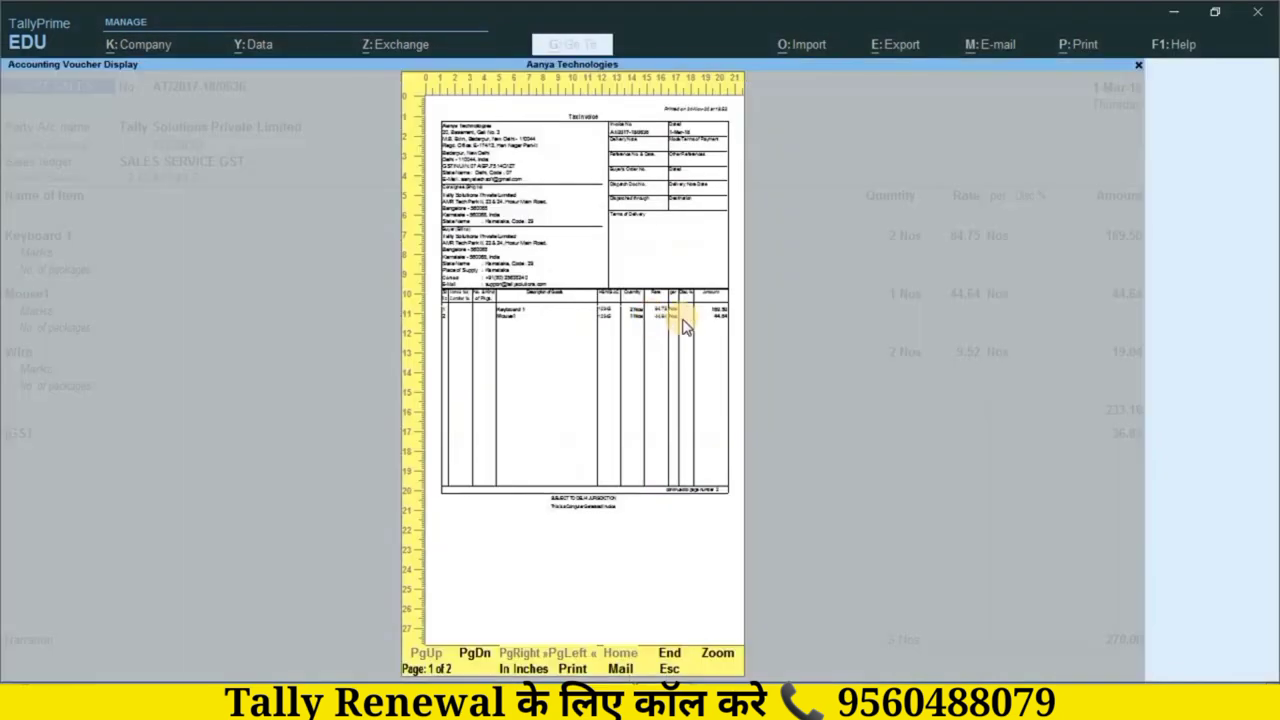
pyautogui.press('Escape')
pyautogui.press('Escape')
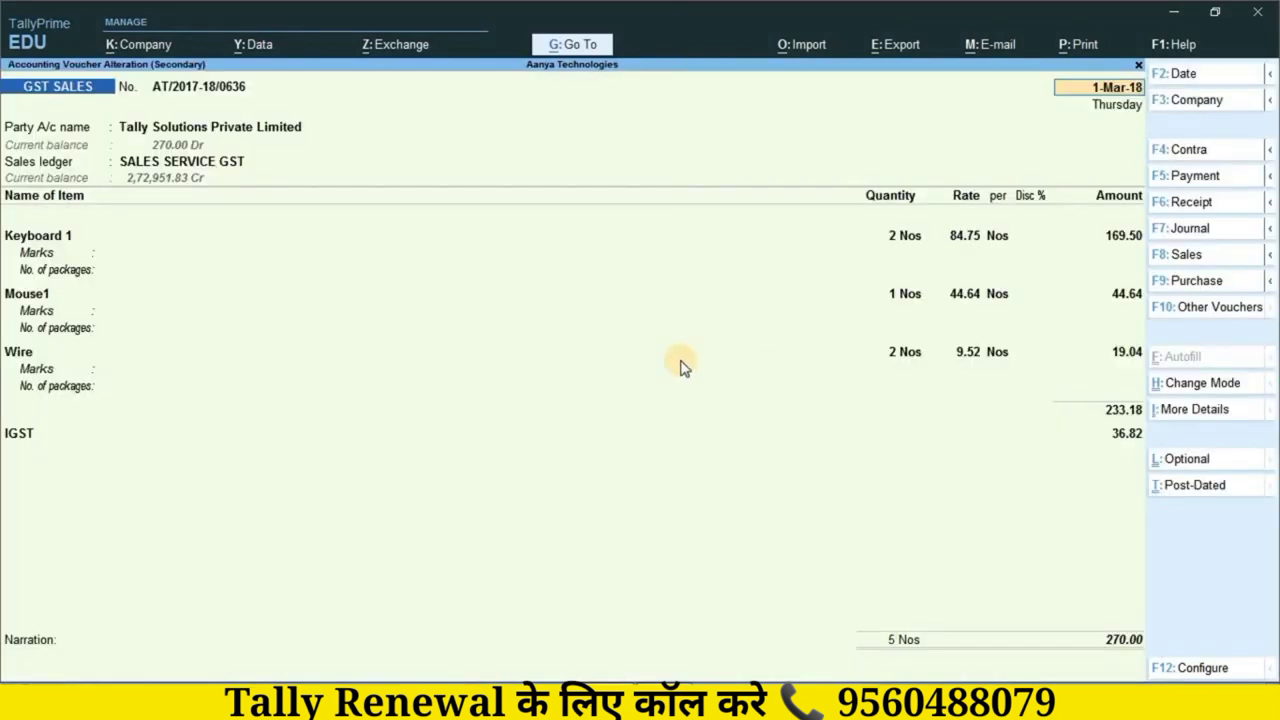
# Go through the voucher header and leave the dispatch details blank to reach the Party Details of Tally Solutions Private Limited.
pyautogui.press('Return')
pyautogui.press('Return')
pyautogui.press('Return')
pyautogui.press('Return')
pyautogui.press('Return')
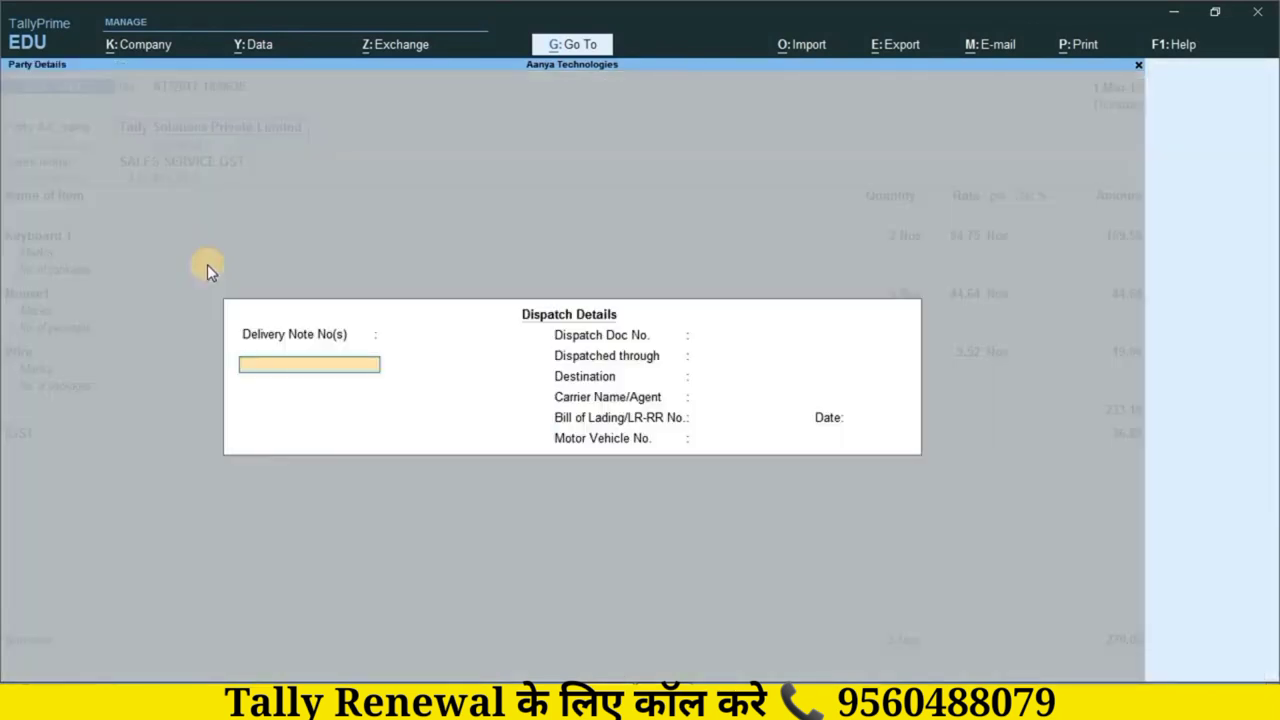
pyautogui.press('Return')
pyautogui.press('Return')
pyautogui.press('Return')
pyautogui.press('Return')
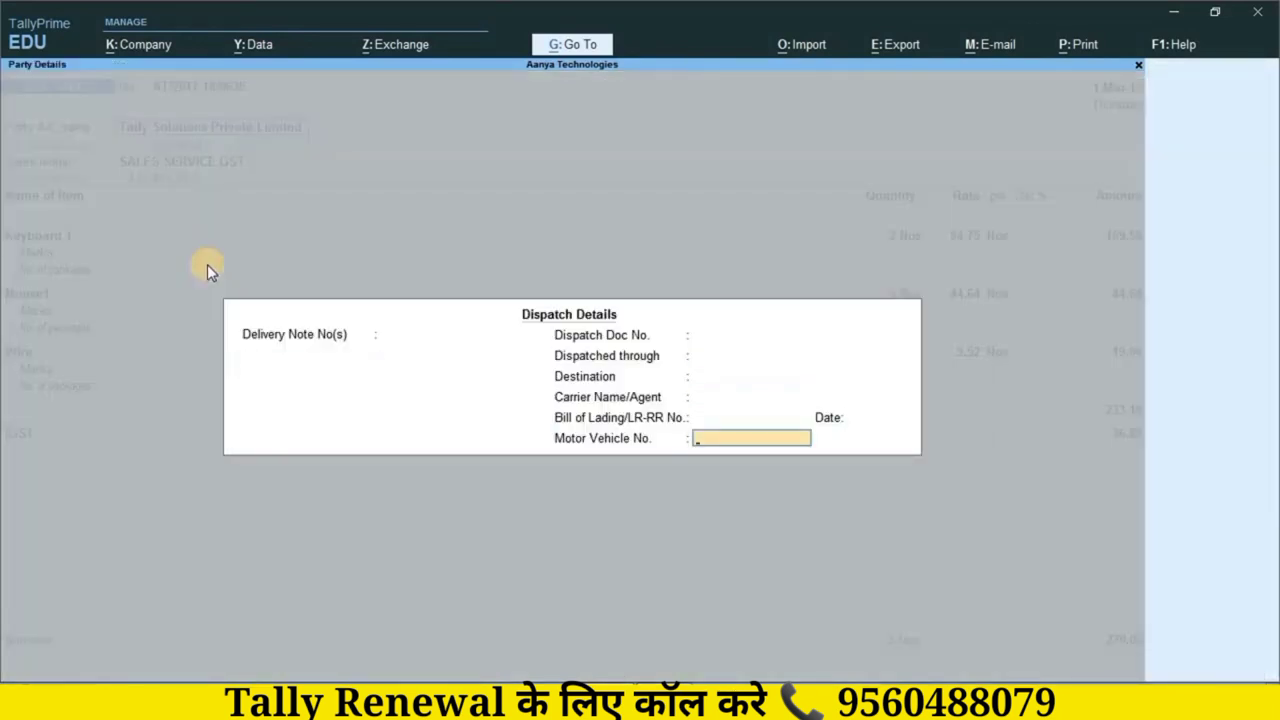
pyautogui.press('Return')
pyautogui.press('Return')
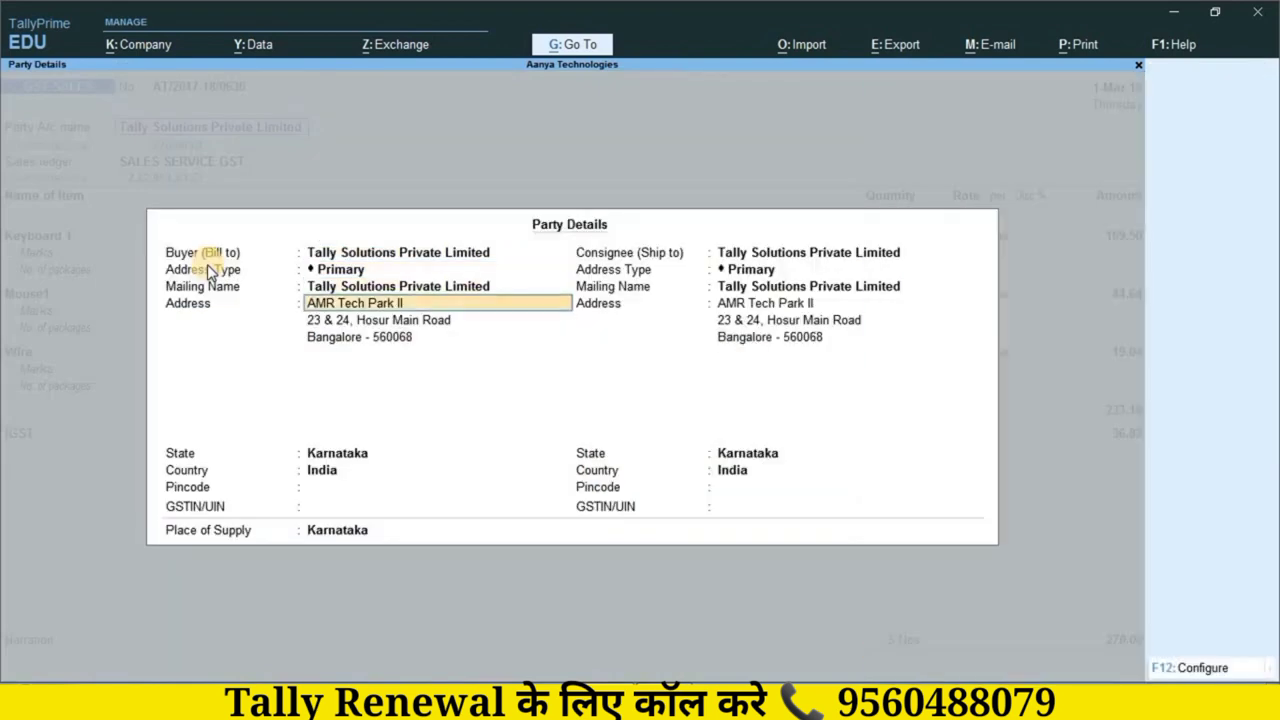
# Keep the buyer details and replace the consignee's address with the new delivery address, clearing the remaining old address lines.
pyautogui.press('Return')
pyautogui.press('Return')
pyautogui.press('Return')
pyautogui.press('Return')
pyautogui.press('Return')
pyautogui.press('Return')
pyautogui.press('Return')
pyautogui.press('Return')
pyautogui.press('Return')
pyautogui.press('Return')
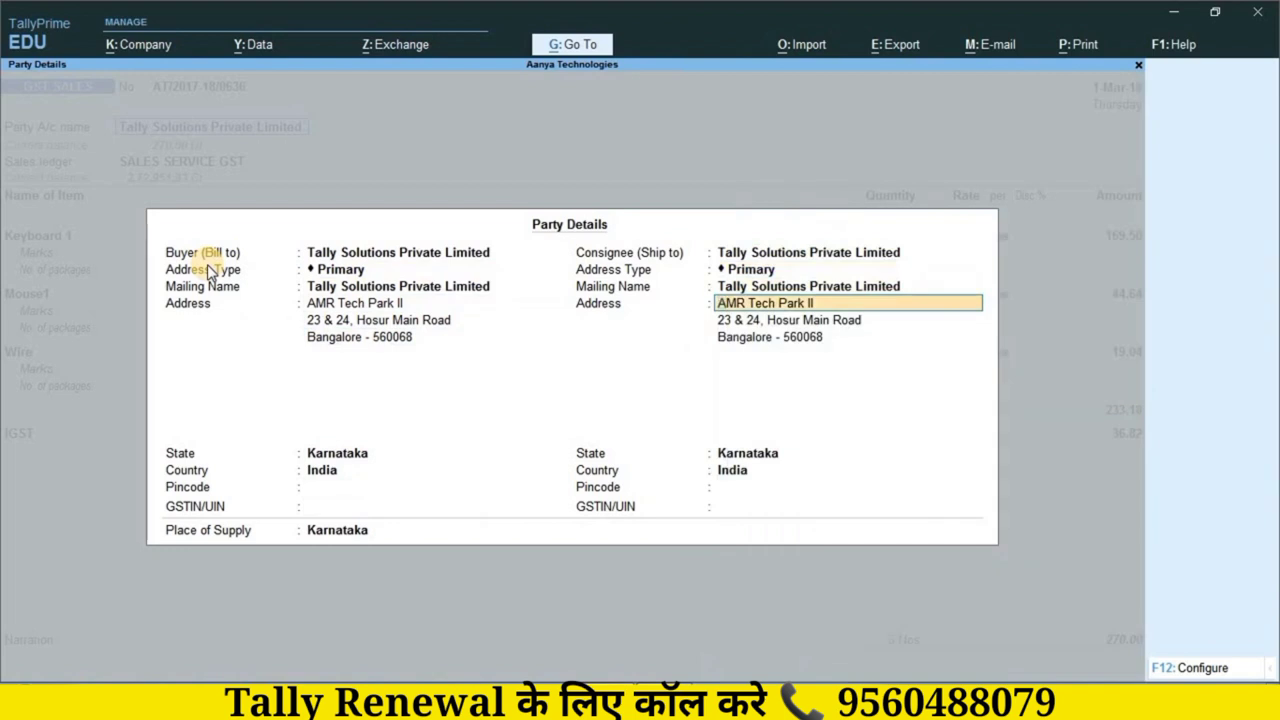
pyautogui.write('Plot No -')
pyautogui.press('BackSpace')
pyautogui.press('BackSpace')
pyautogui.write(', Badarpur N')
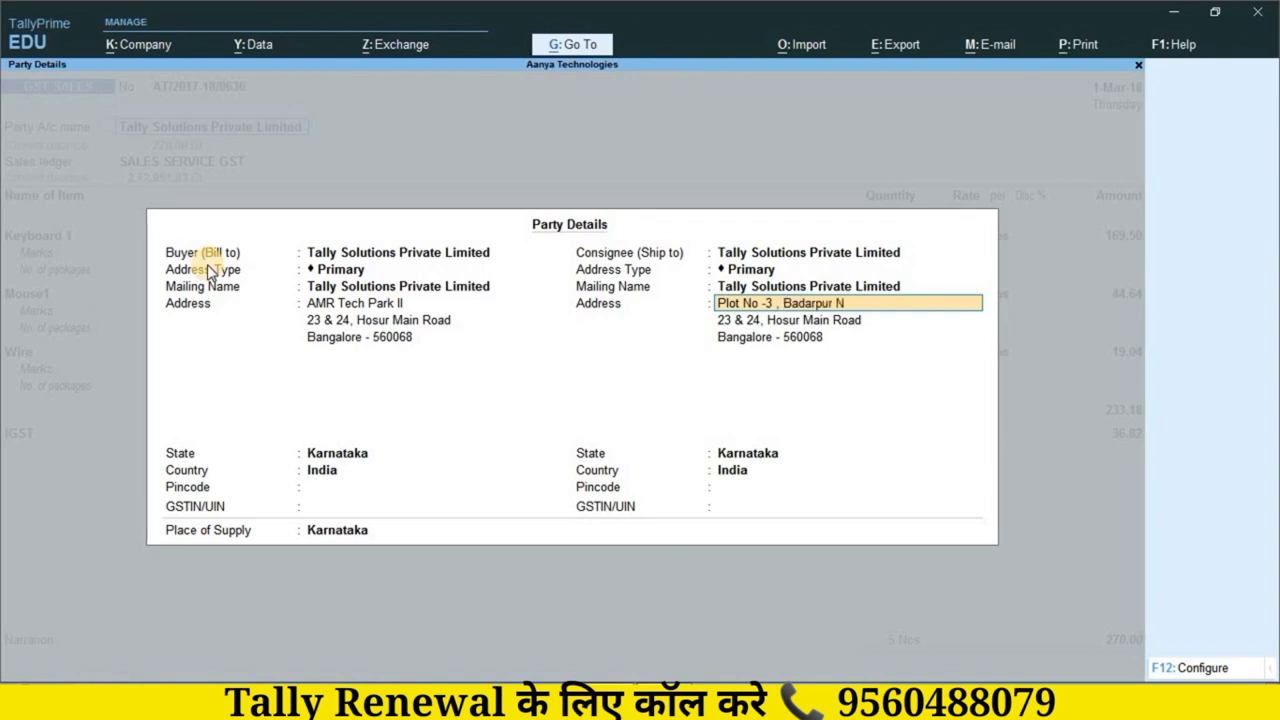
pyautogui.write('ew Delhu')
pyautogui.press('Return')
pyautogui.press('BackSpace')
pyautogui.press('Return')
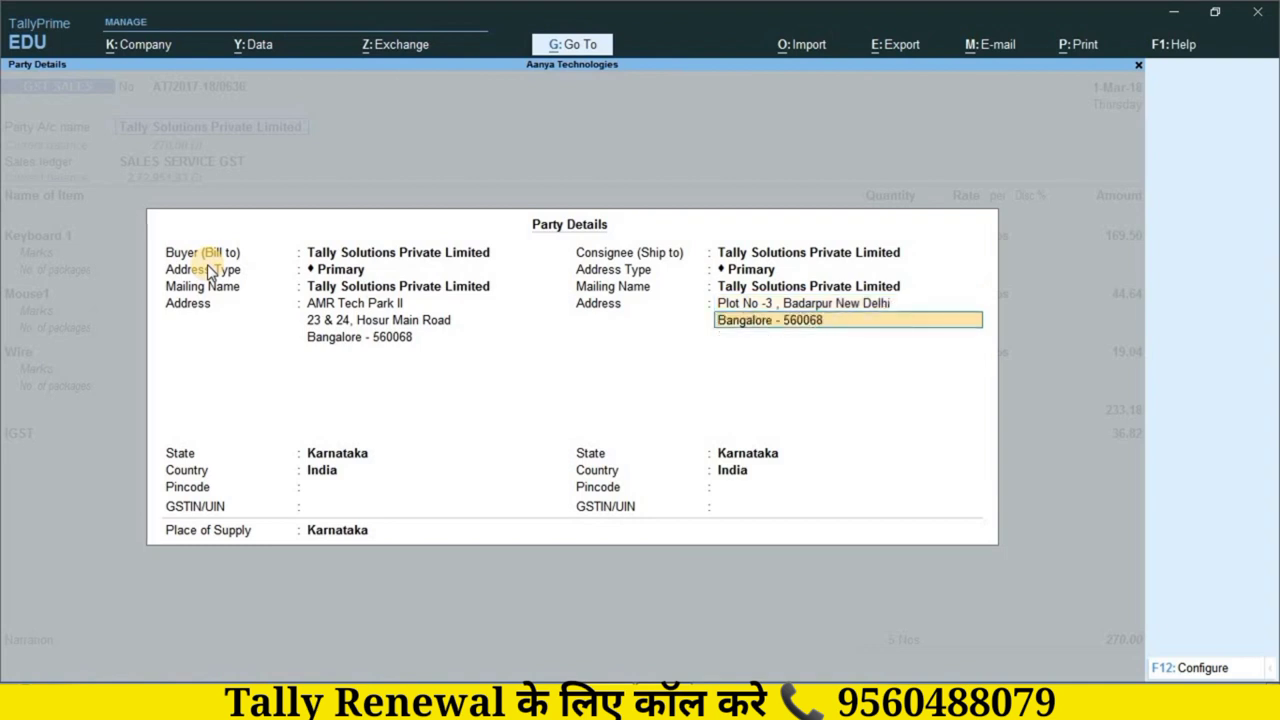
pyautogui.press('BackSpace')
pyautogui.press('Return')
# Set the consignee's state to Delhi, enter the consignee's pincode, and accept the party details with Karnataka as place of supply.
pyautogui.write('Delh')
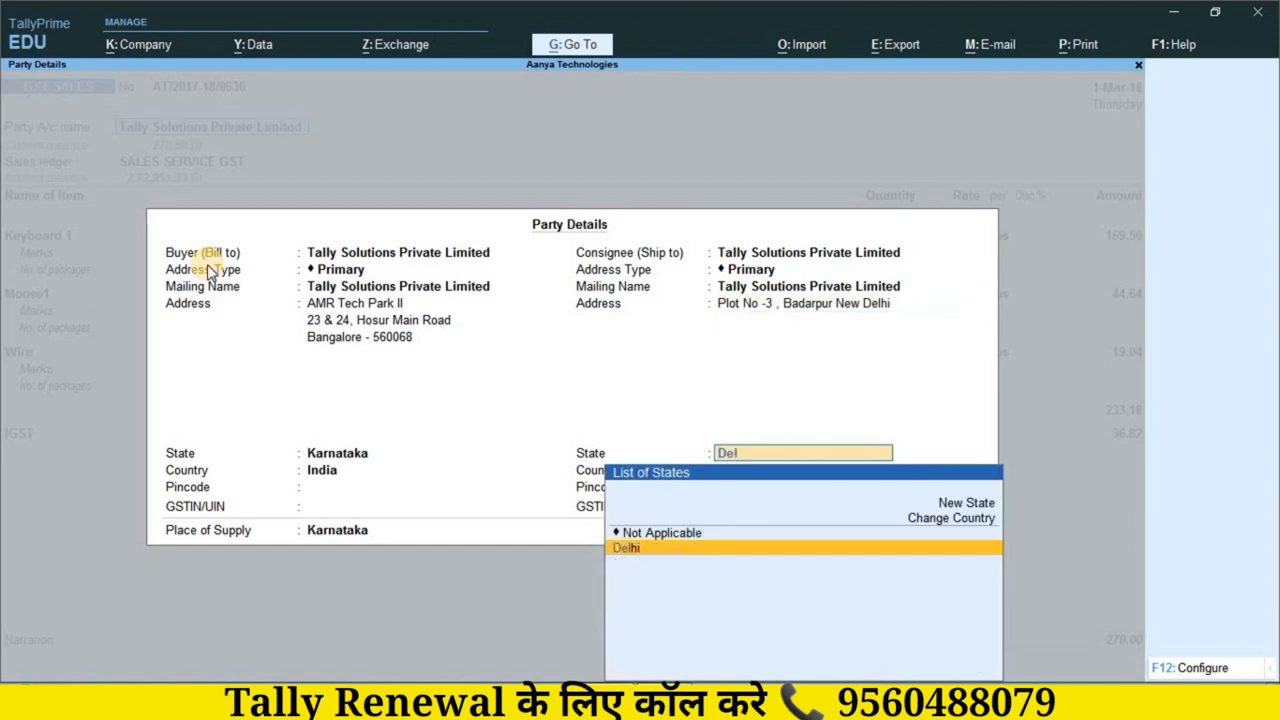
pyautogui.press('Return')
pyautogui.write('110044')
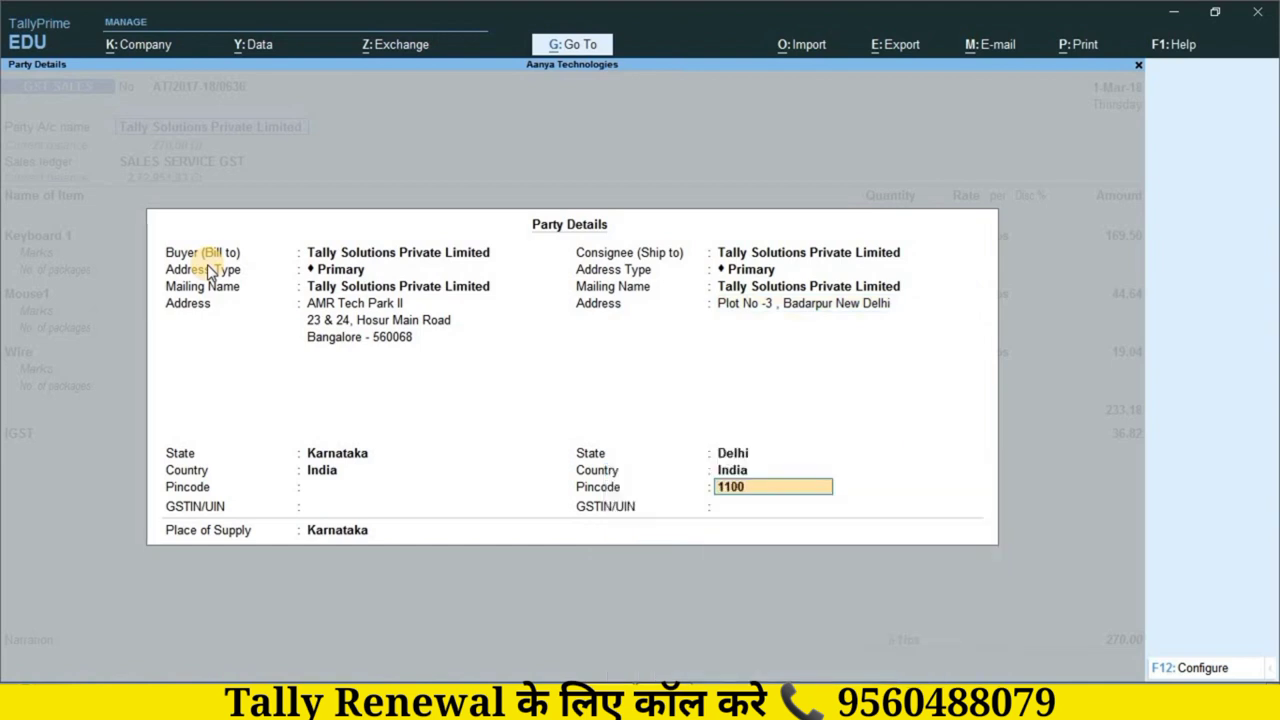
pyautogui.press('Return')
pyautogui.press('Return')
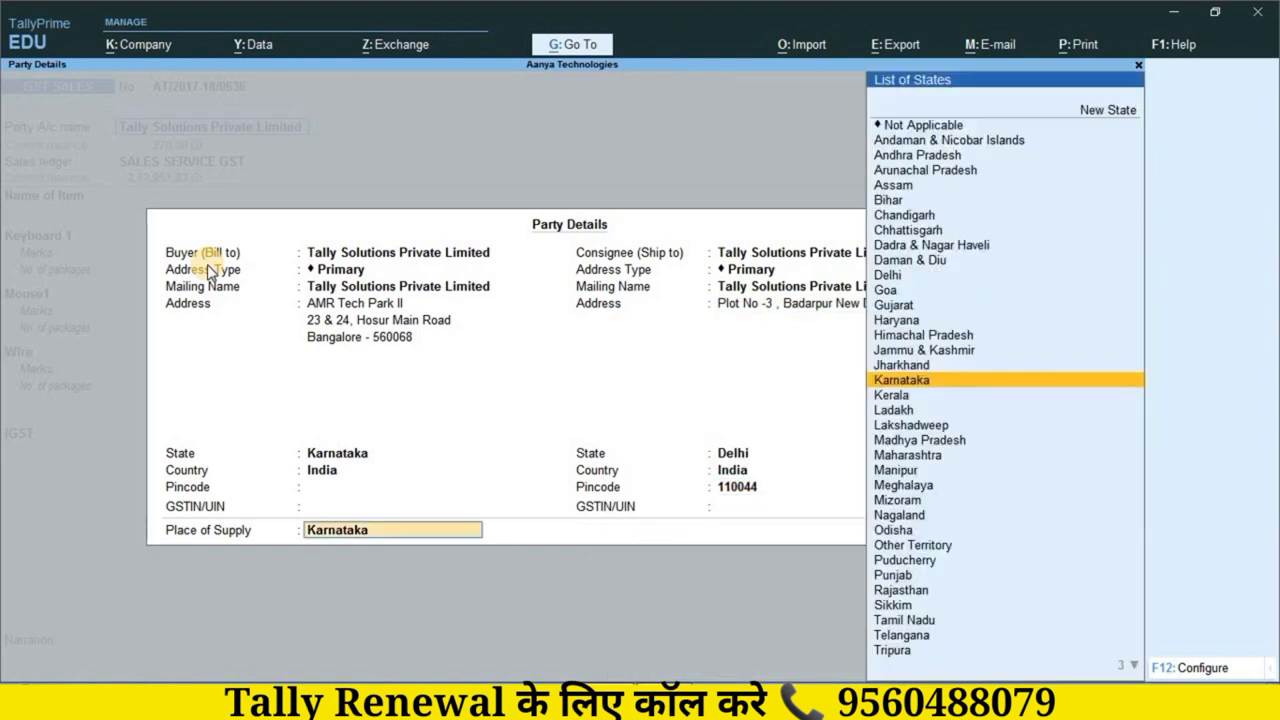
pyautogui.press('Return')
pyautogui.press('Return')
pyautogui.press('Return')
pyautogui.press('Return')
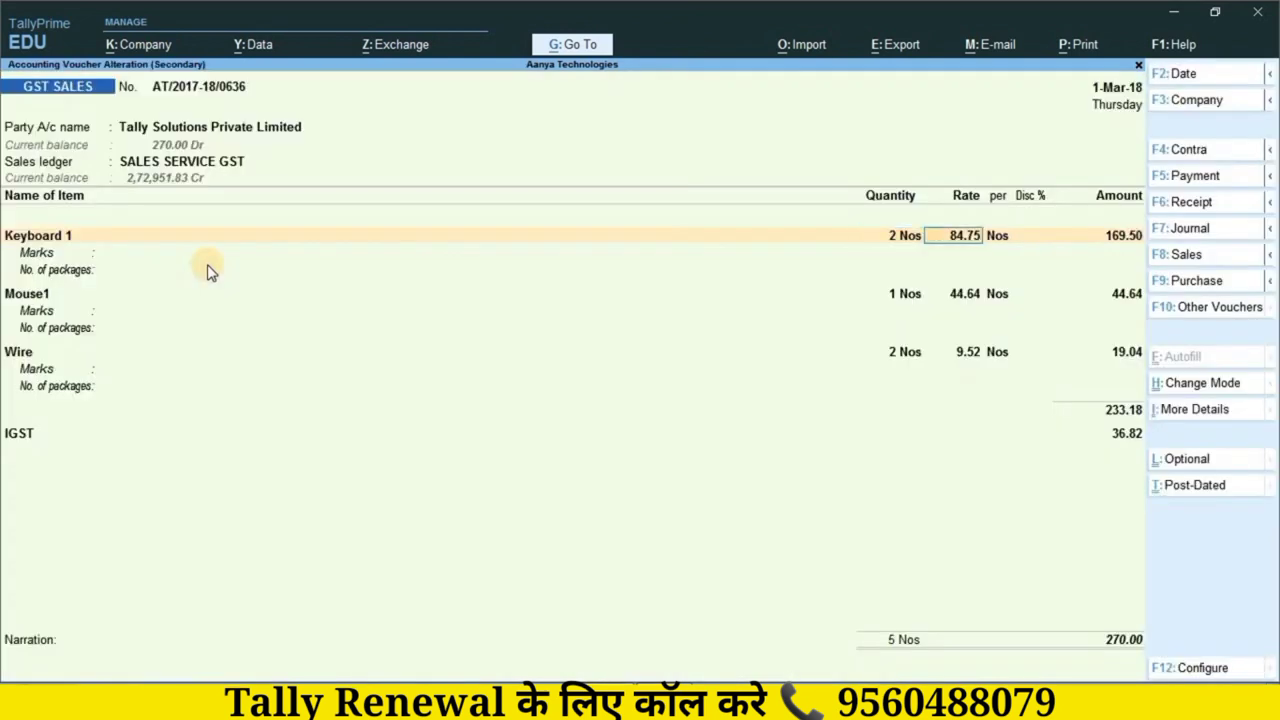
# Keep the Keyboard 1 item line as entered and preview the tax invoice with the altered consignee details.
pyautogui.press('Return')
pyautogui.press('Return')
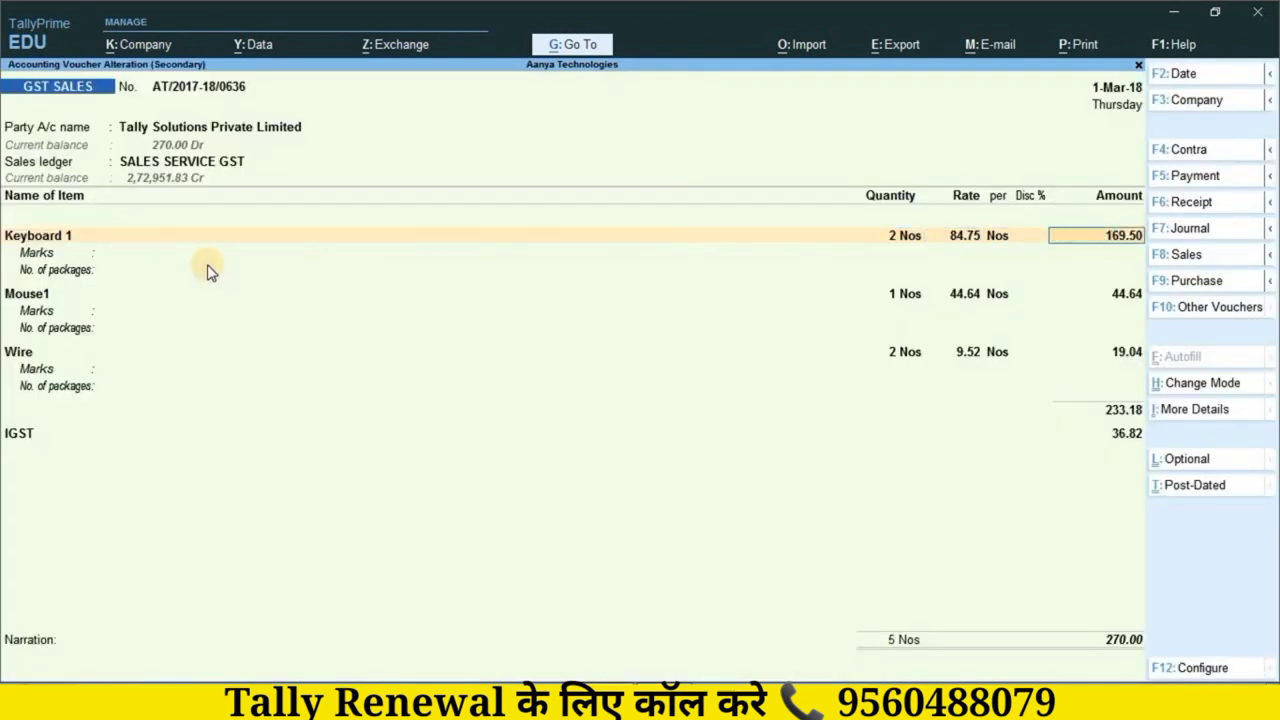
pyautogui.press('Return')
pyautogui.press('alt')
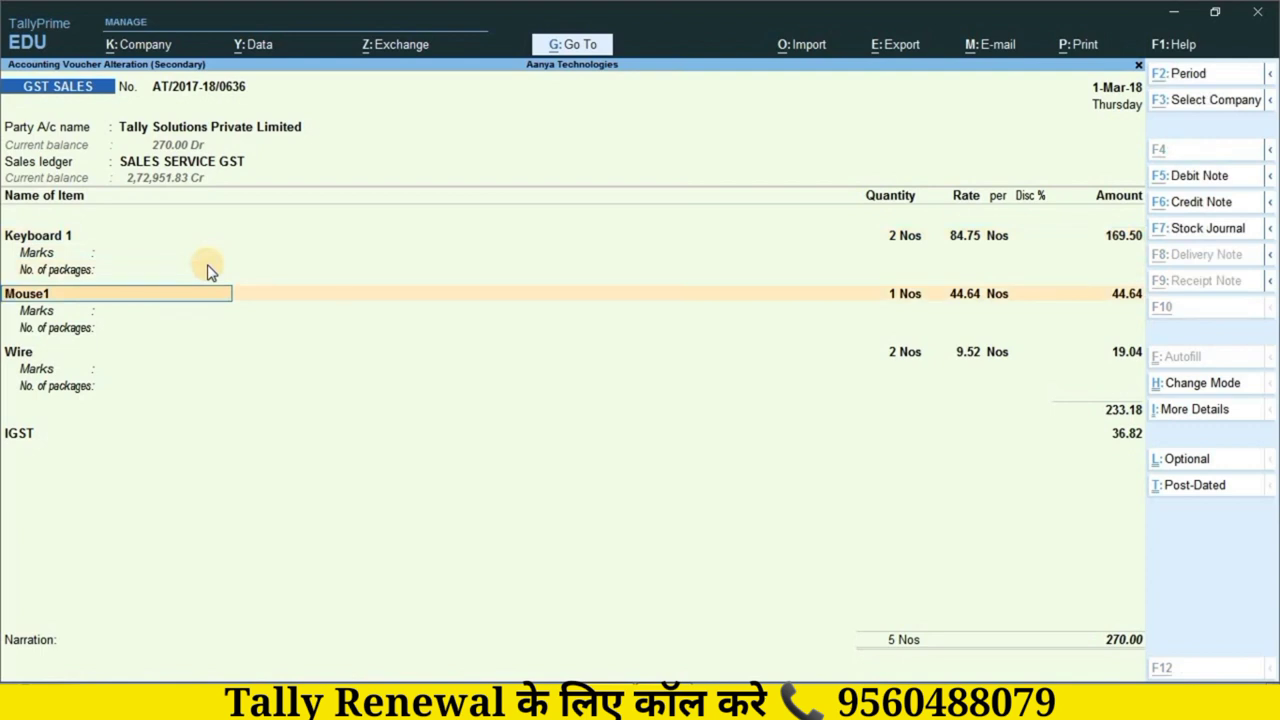
pyautogui.hotkey('alt', 'p')
pyautogui.press('Return')
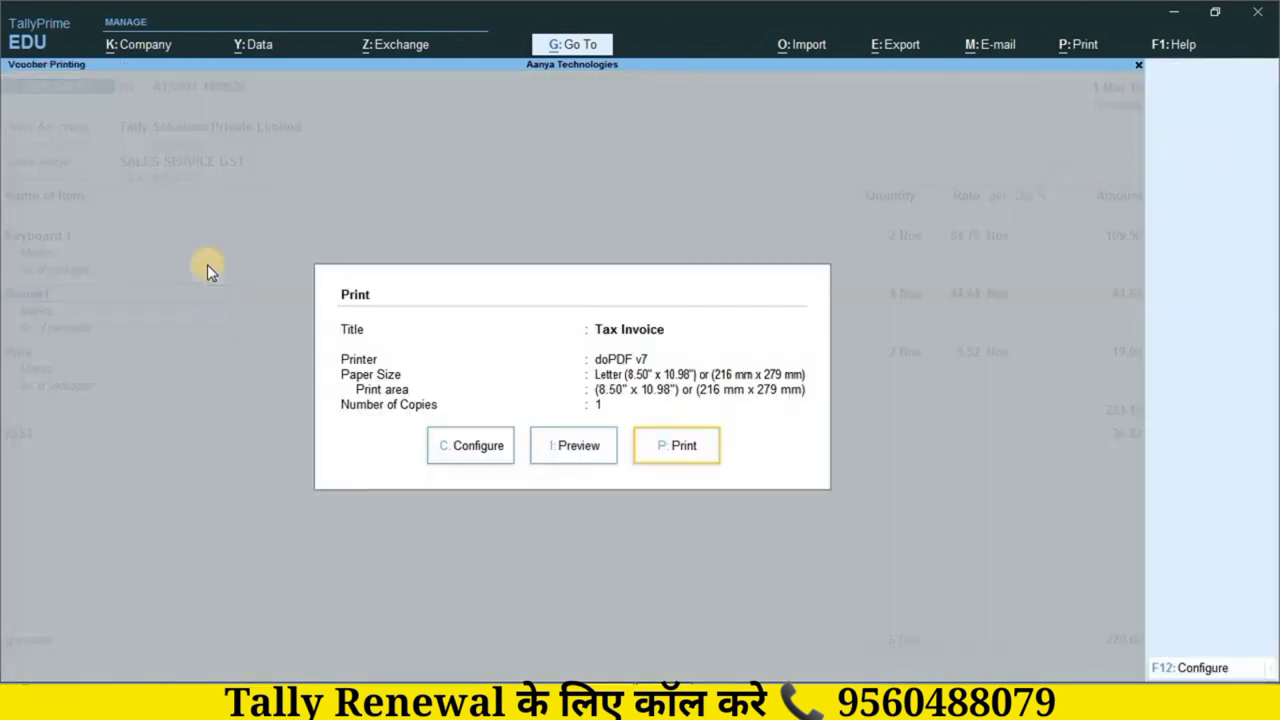
pyautogui.click(572, 448)
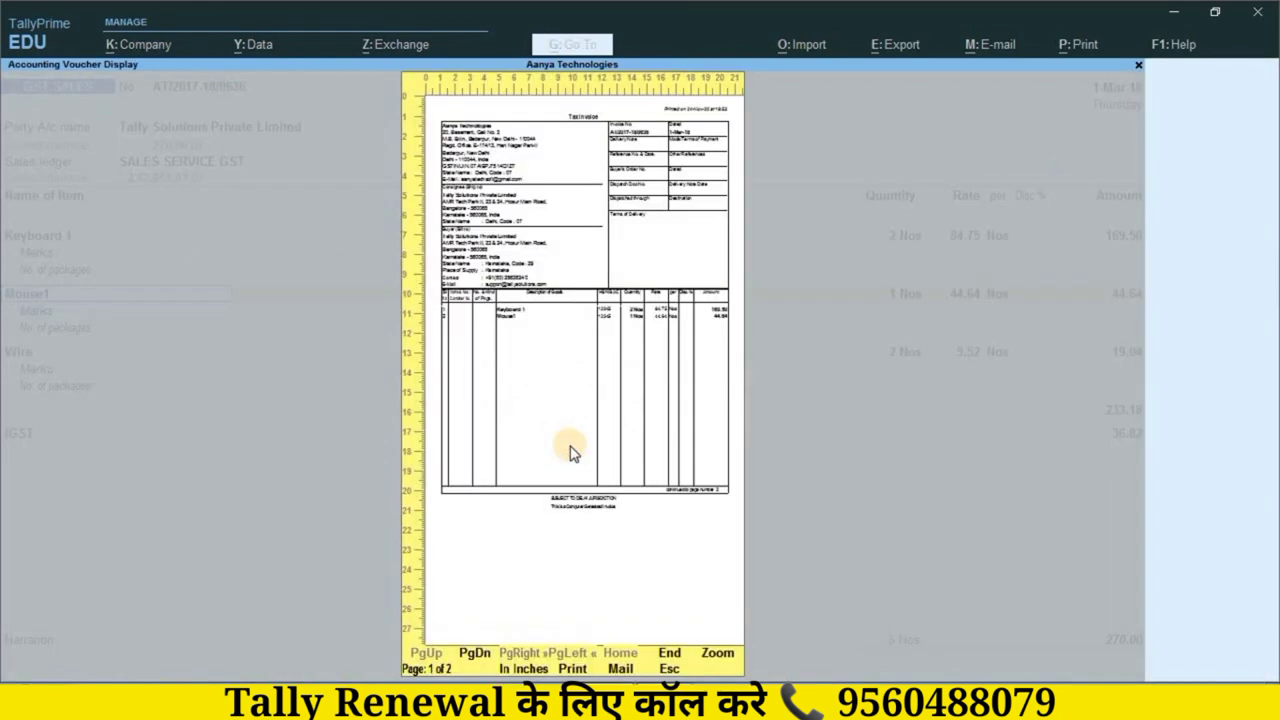
# Zoom in on the tax invoice preview to check the consignee address, and return to the voucher.
pyautogui.click(572, 452)
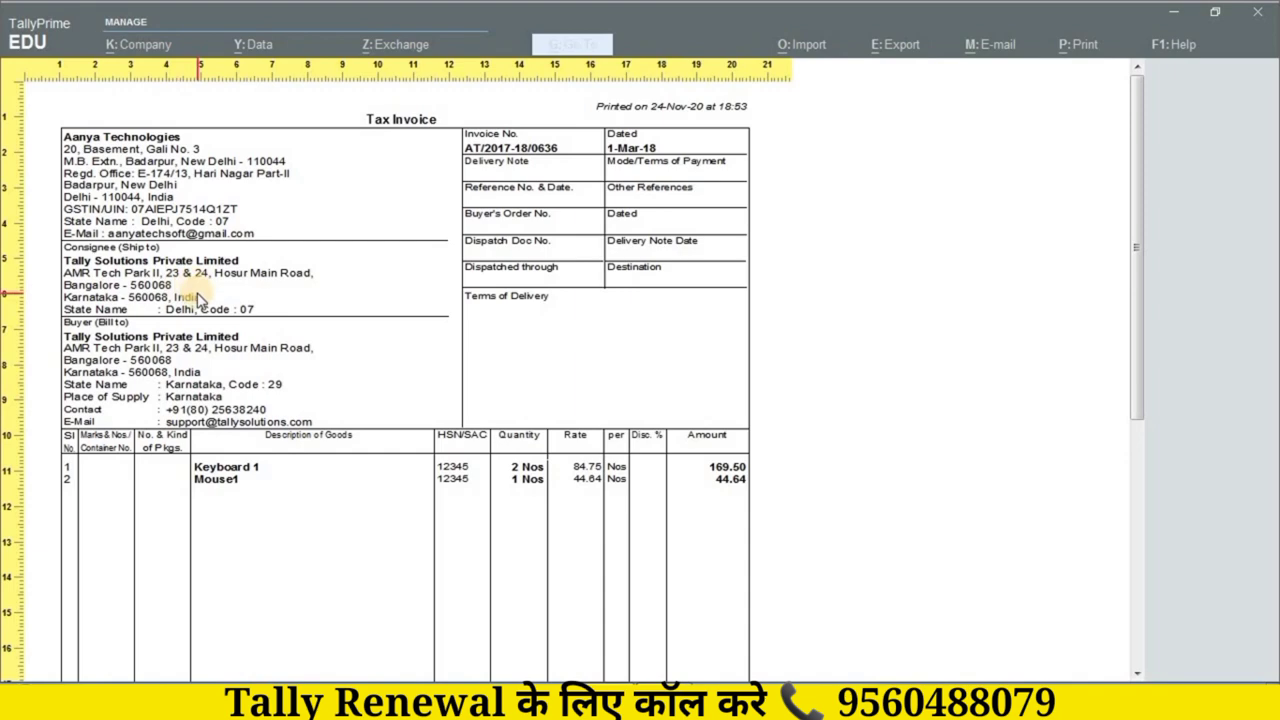
pyautogui.hotkey('alt', 'z')
pyautogui.press('Escape')
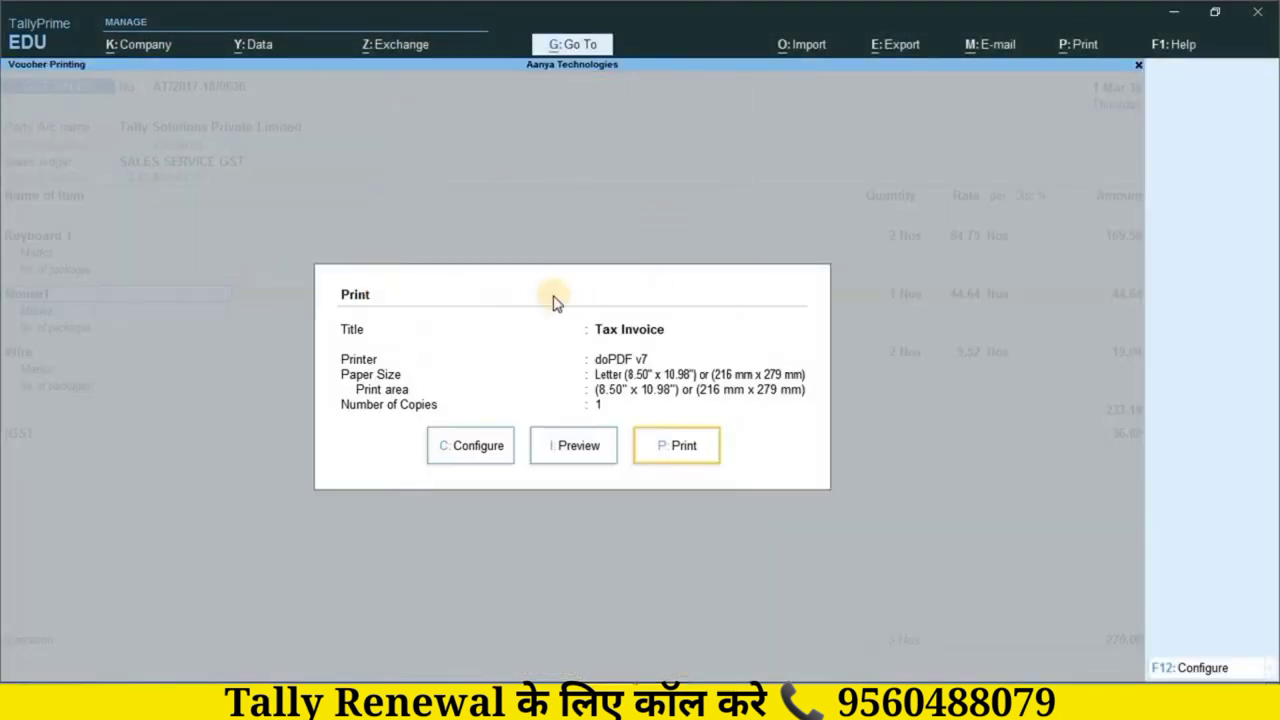
pyautogui.press('Escape')
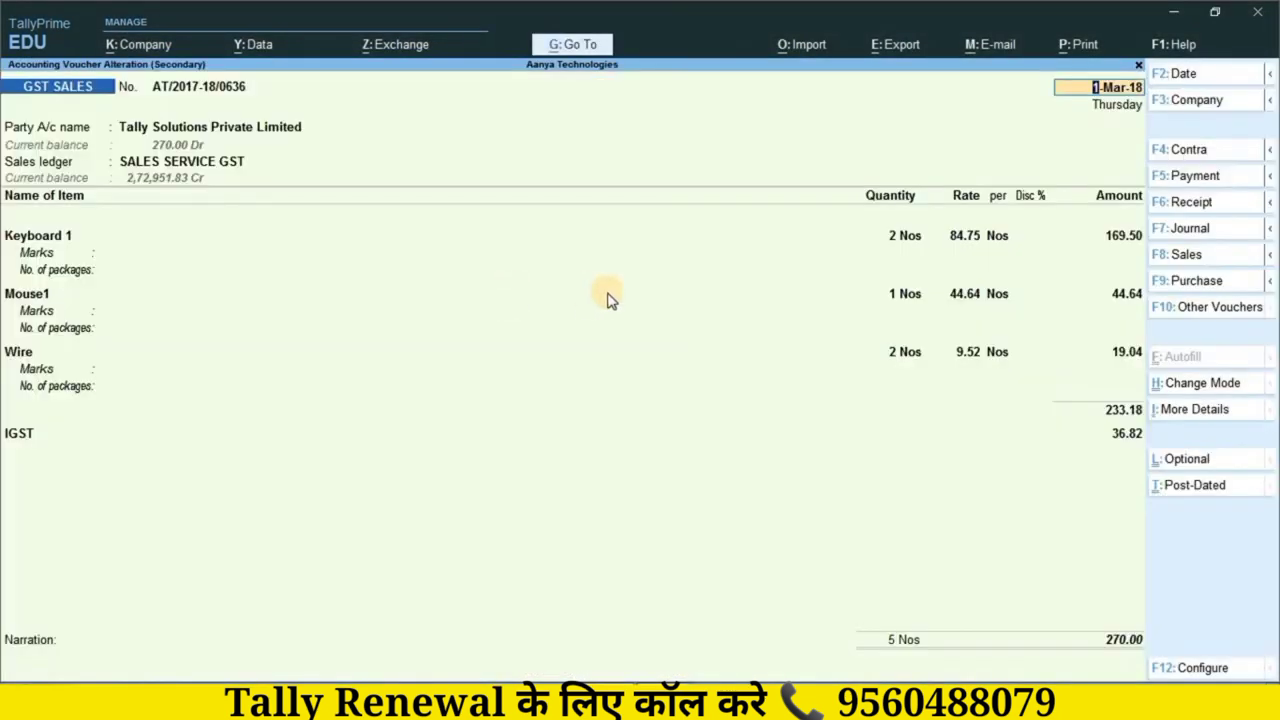
# In the current voucher's print configuration, set Show Name and Address from Party master to No.
pyautogui.hotkey('alt', 'p')
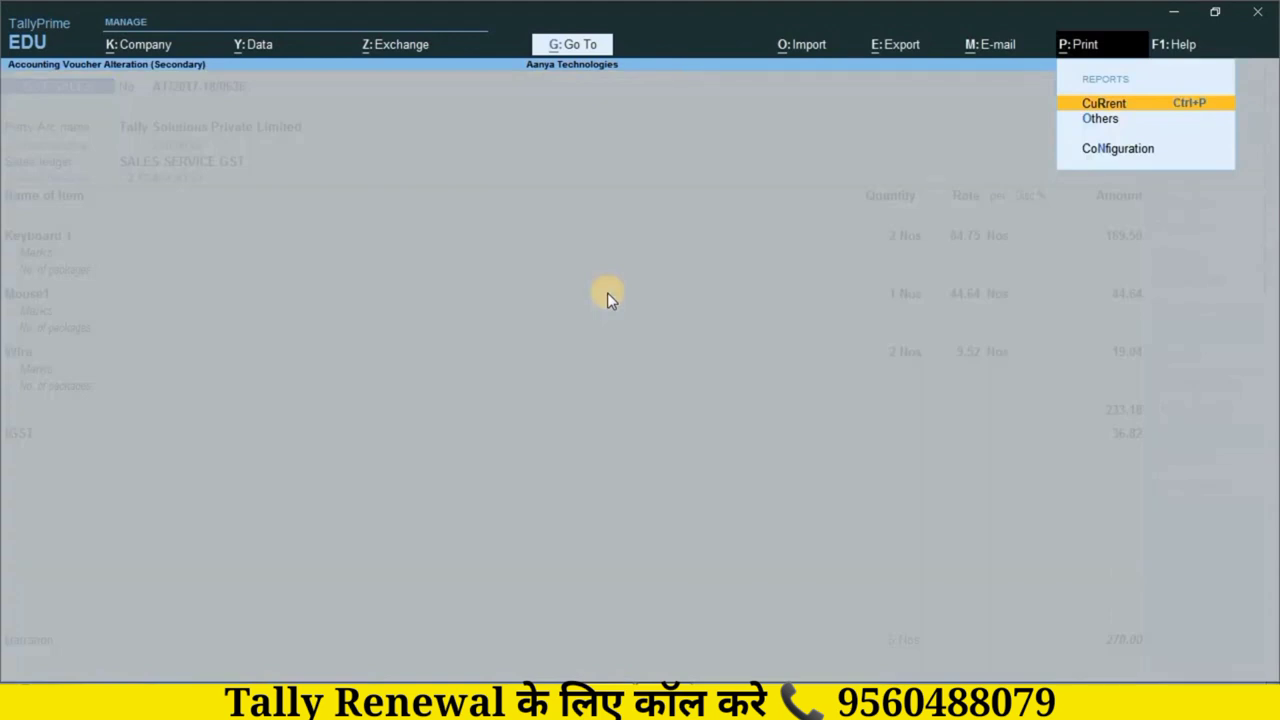
pyautogui.press('Return')
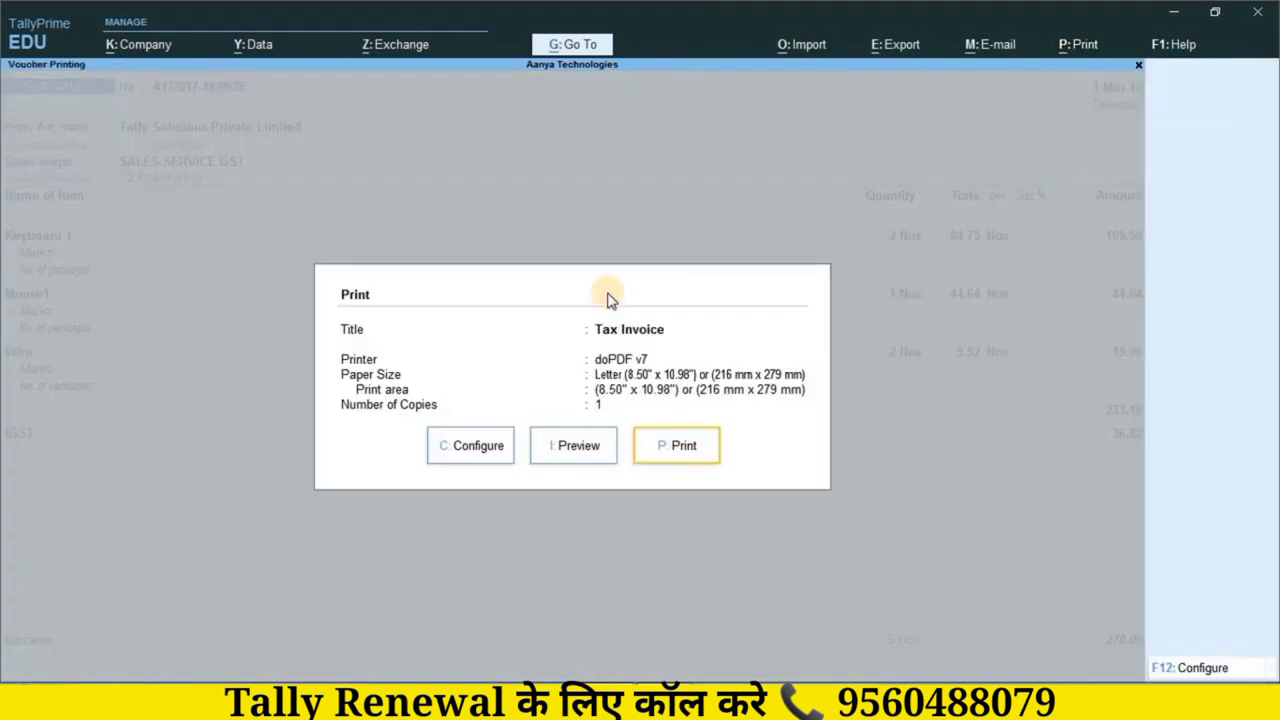
pyautogui.click(468, 448)
pyautogui.press('Down')
pyautogui.press('Down')
pyautogui.press('Down')
pyautogui.press('Down')
pyautogui.press('Down')
pyautogui.press('Down')
pyautogui.press('Down')
pyautogui.press('Down')
pyautogui.press('Down')
pyautogui.press('Down')
pyautogui.press('Down')
pyautogui.press('Down')
pyautogui.press('Down')
pyautogui.press('Down')
pyautogui.press('Down')
pyautogui.press('Down')
pyautogui.press('Down')
pyautogui.press('Down')
pyautogui.press('Down')
pyautogui.press('Down')
pyautogui.press('Down')
pyautogui.press('Down')
pyautogui.press('Down')
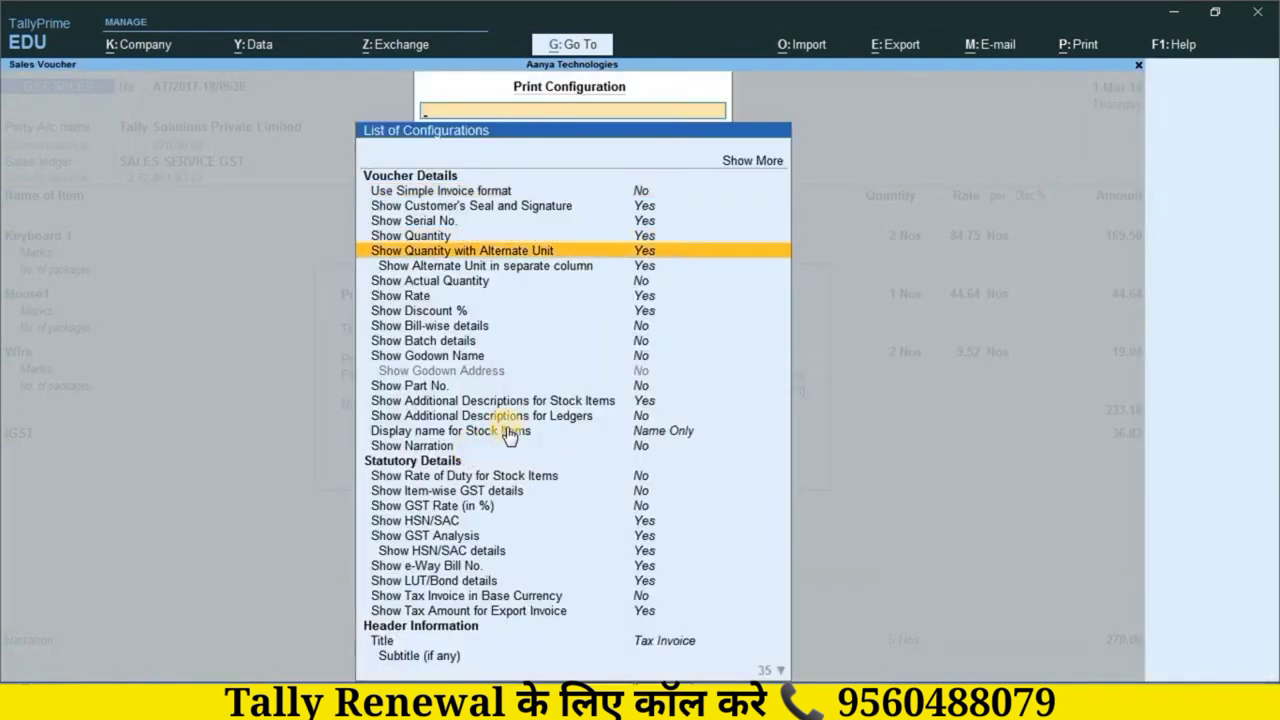
pyautogui.press('Down')
pyautogui.press('Down')
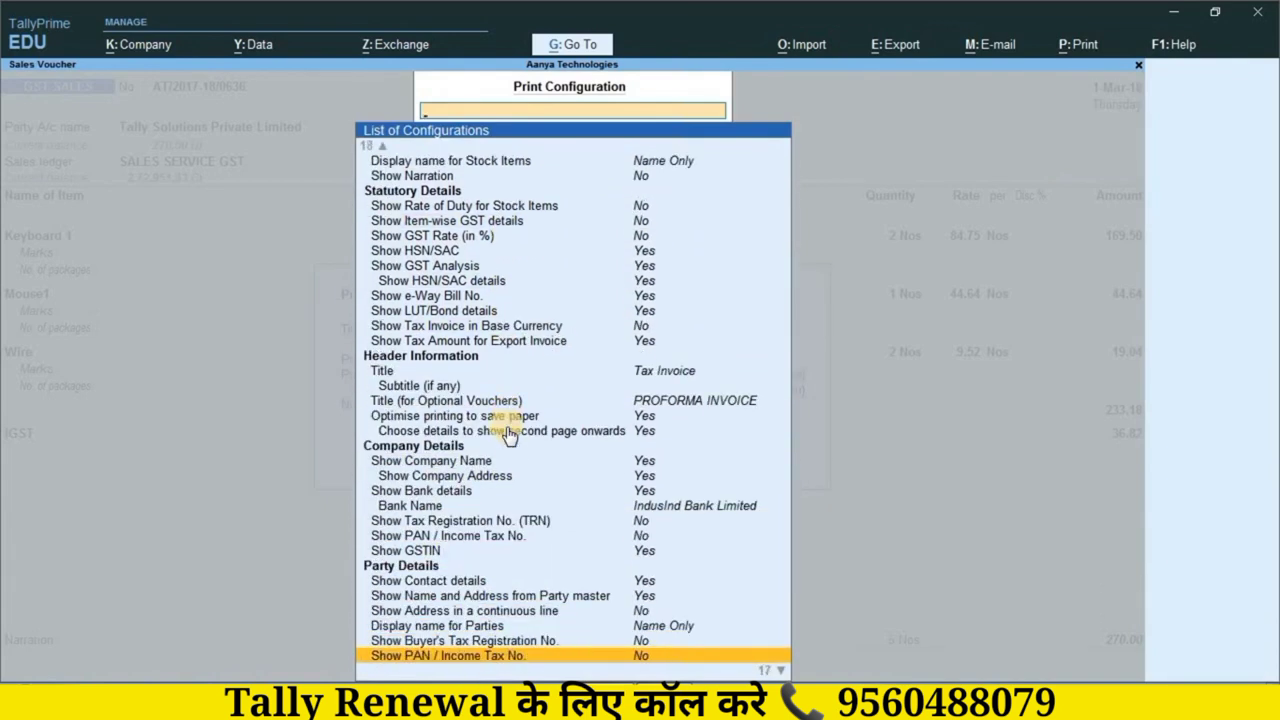
pyautogui.press('Up')
pyautogui.press('Up')
pyautogui.press('Up')
pyautogui.press('Up')
pyautogui.press('Up')
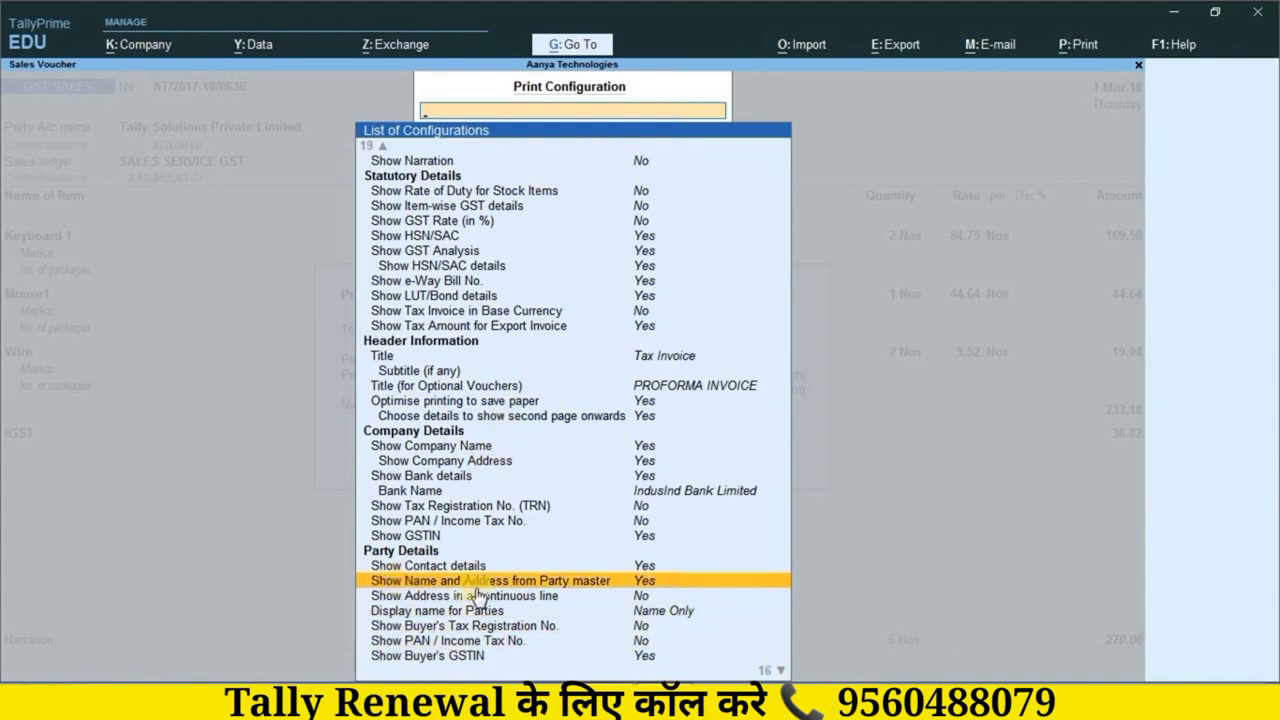
pyautogui.click(645, 588)
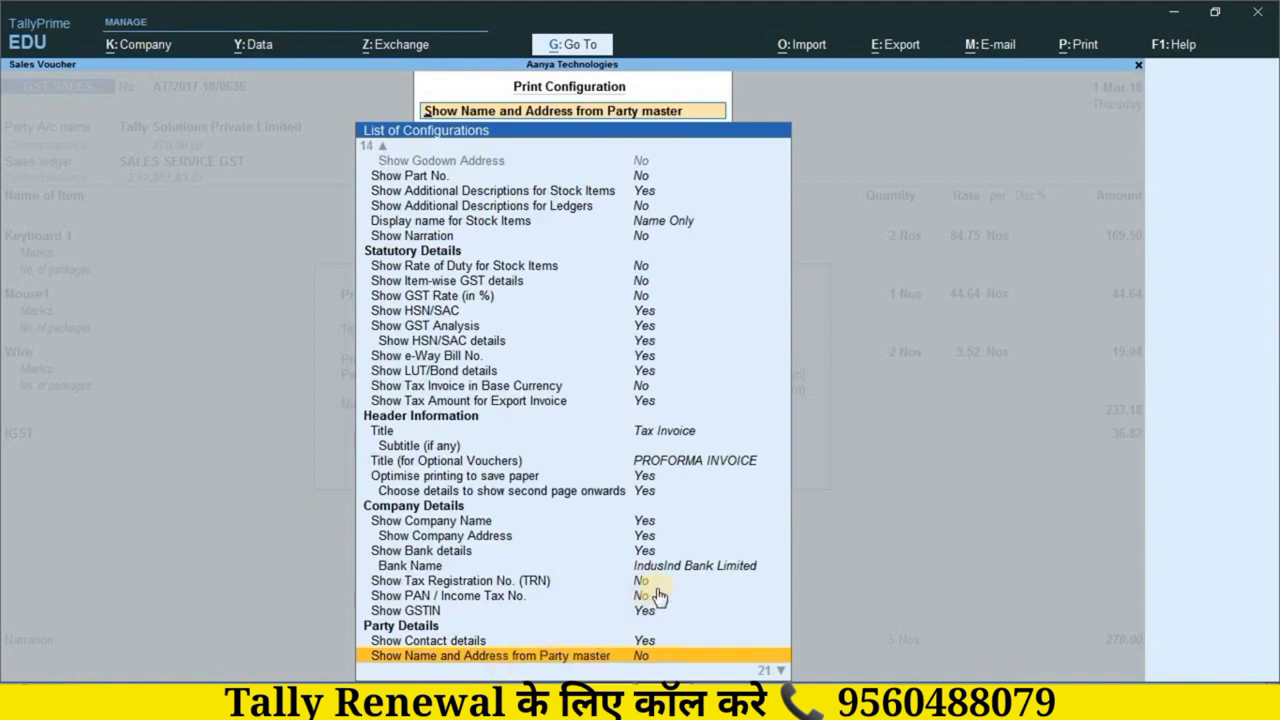
pyautogui.press('Escape')
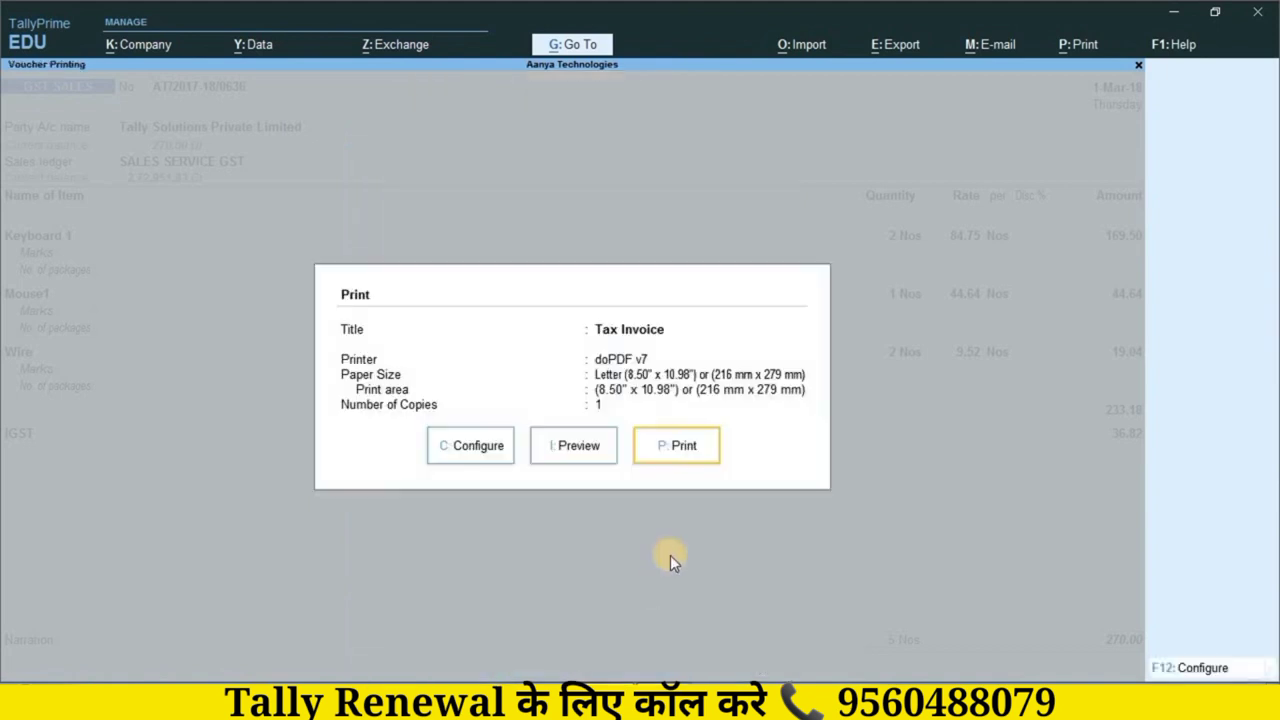
# Preview the tax invoice enlarged, compare the consignee and buyer addresses, and close the preview.
pyautogui.click(583, 447)
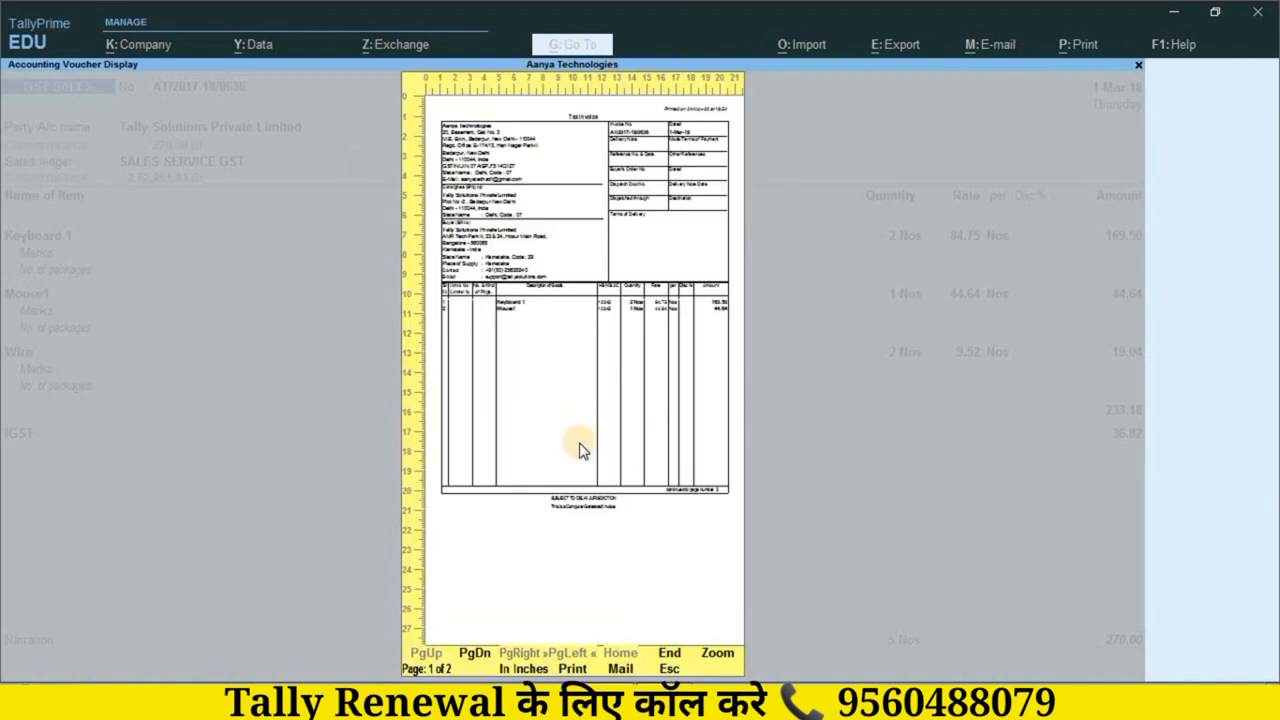
pyautogui.click(583, 447)
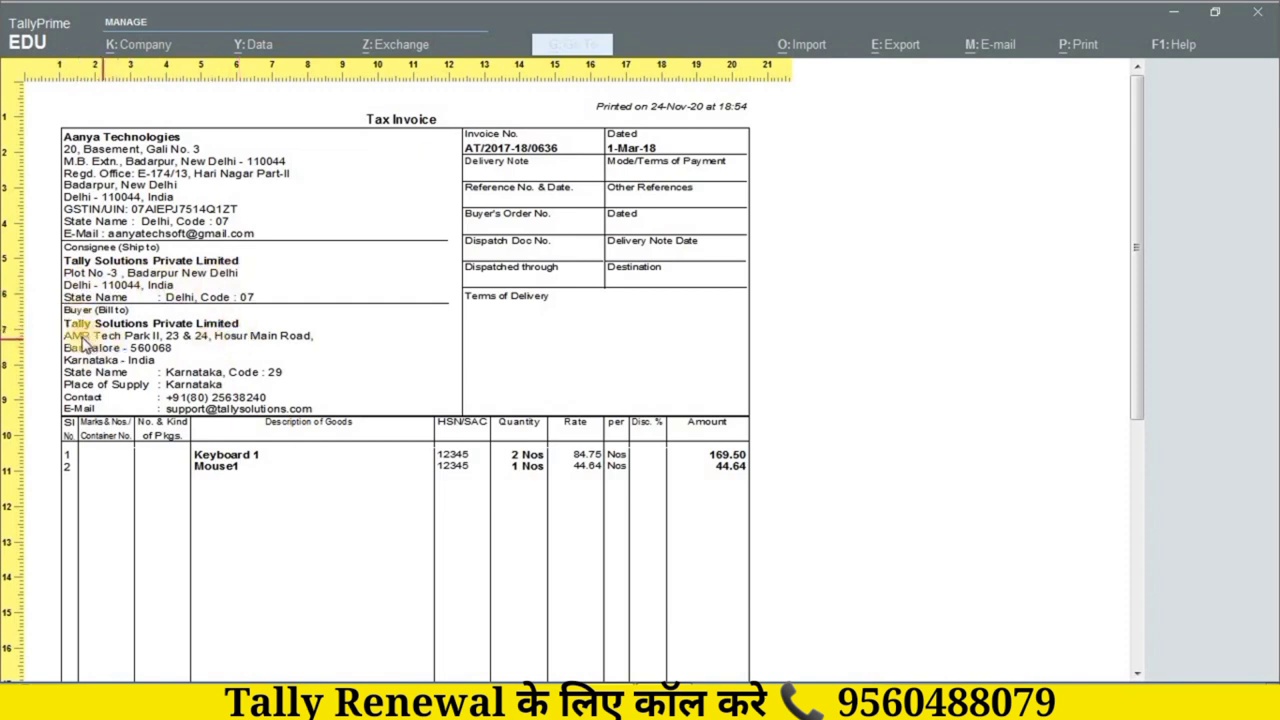
pyautogui.click(283, 297)
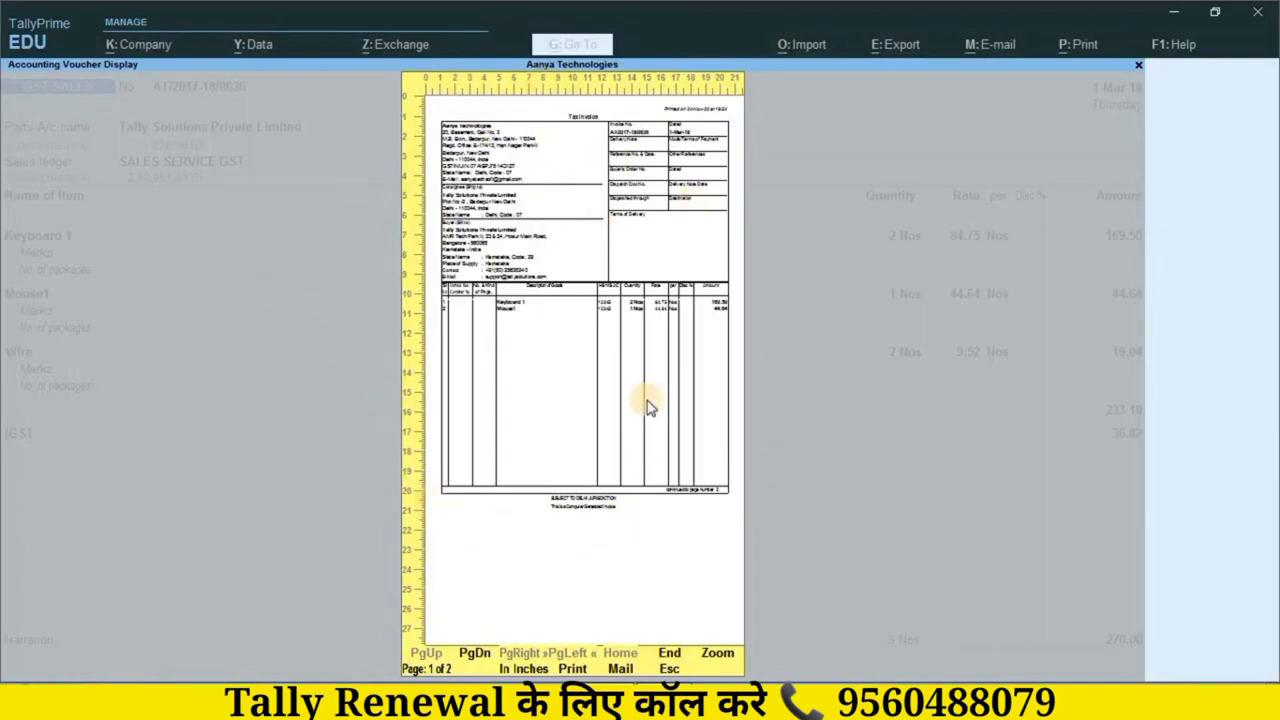
pyautogui.press('Escape')
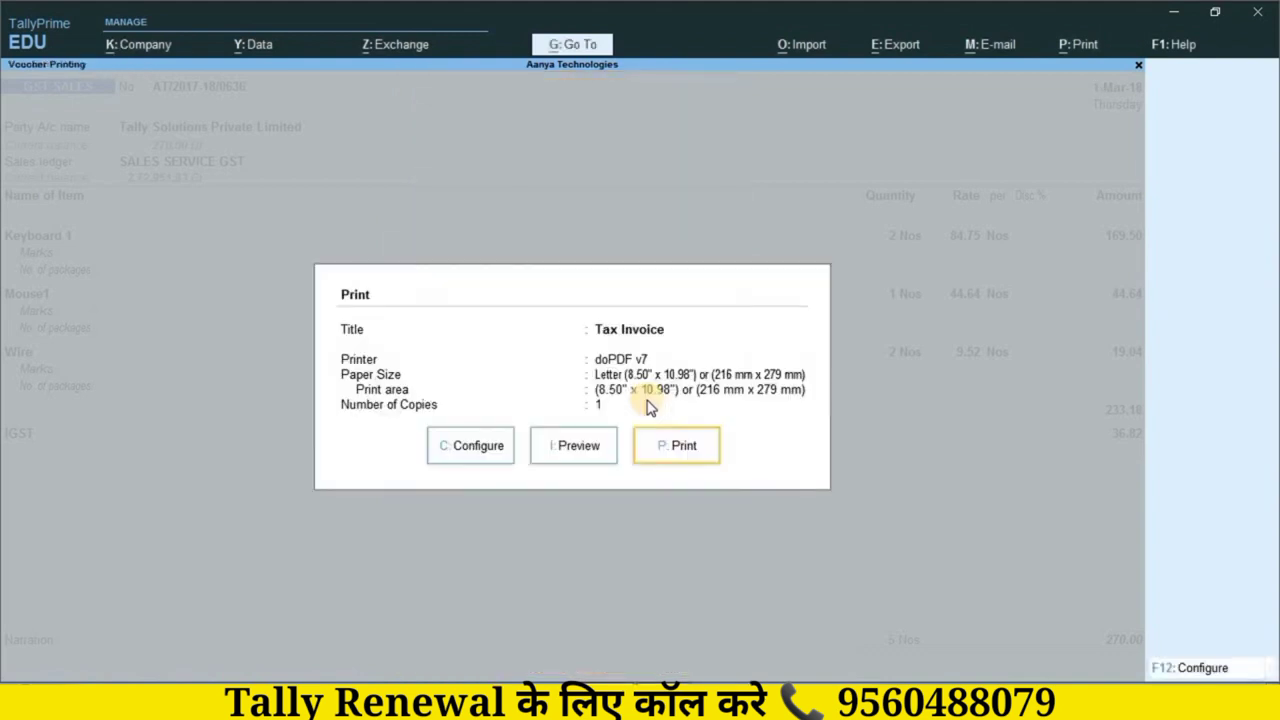
# Expand the print configuration to all options and set the height of the normal invoice to 13 inches.
pyautogui.click(478, 450)
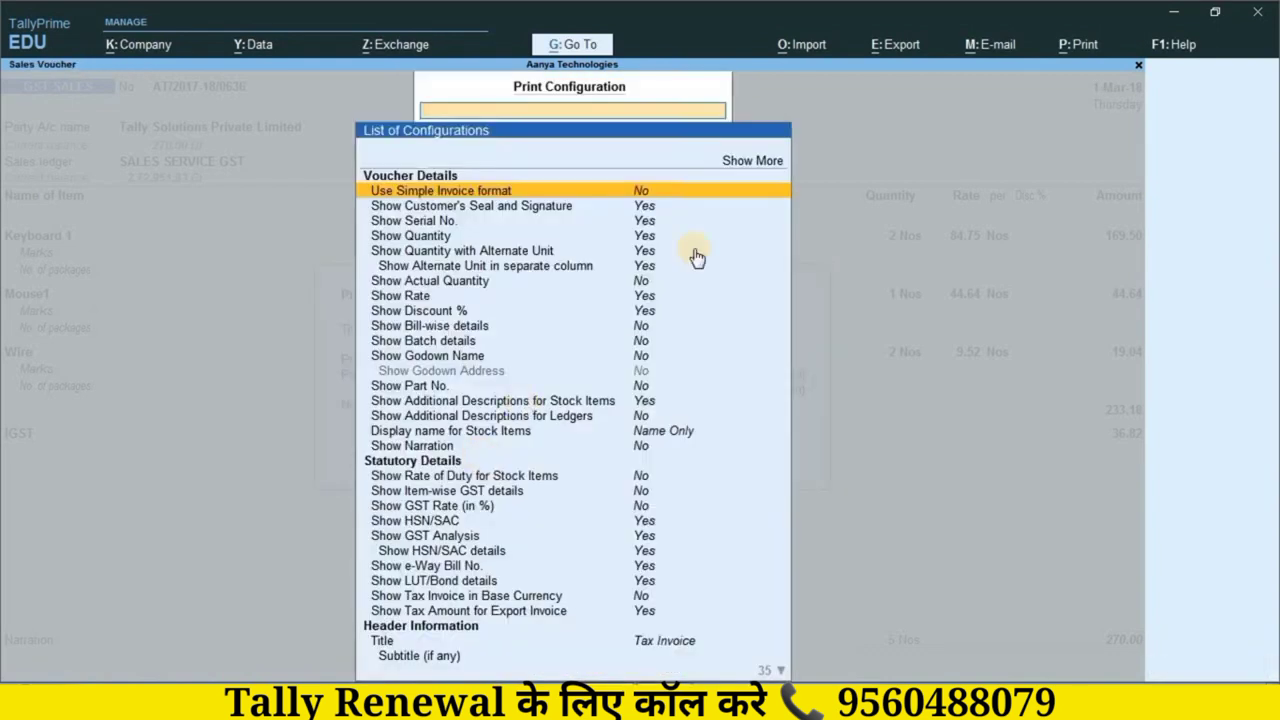
pyautogui.click(740, 166)
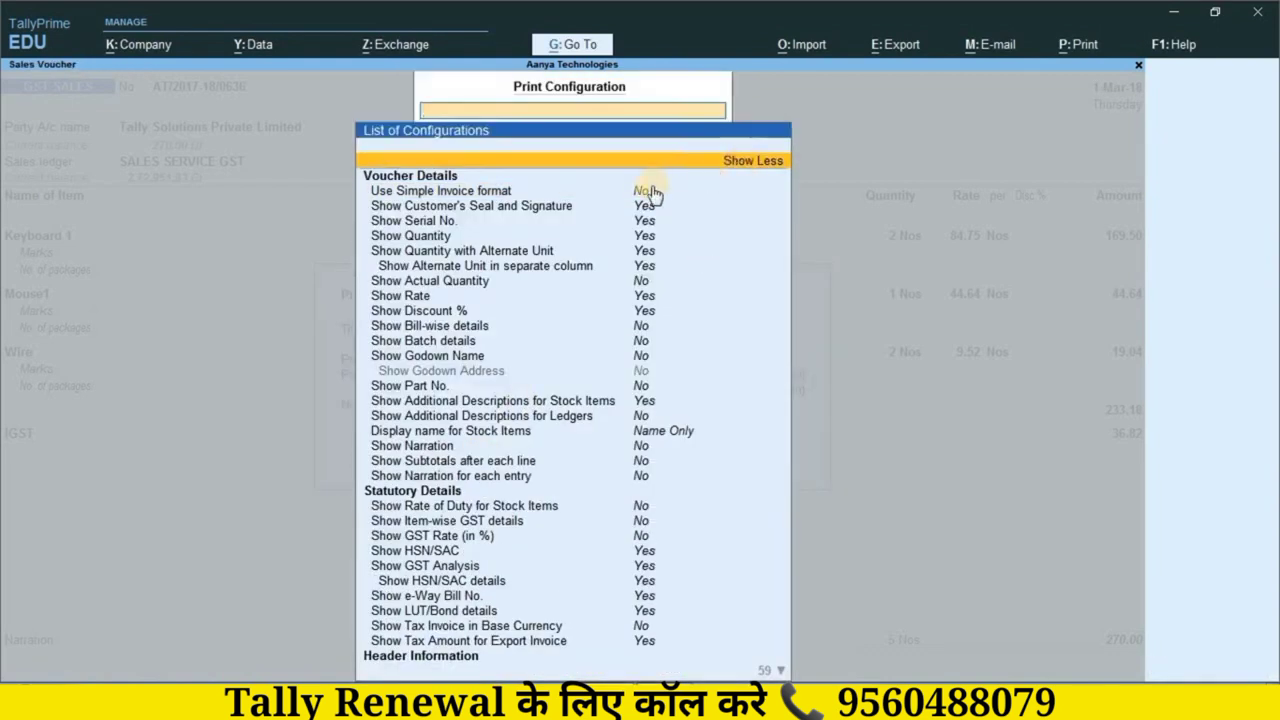
pyautogui.press('Down')
pyautogui.press('Down')
pyautogui.press('Down')
pyautogui.press('Down')
pyautogui.press('Down')
pyautogui.press('Down')
pyautogui.press('Down')
pyautogui.press('Down')
pyautogui.press('Down')
pyautogui.press('Down')
pyautogui.press('Down')
pyautogui.press('Down')
pyautogui.press('Down')
pyautogui.press('Down')
pyautogui.press('Down')
pyautogui.press('Down')
pyautogui.press('Down')
pyautogui.press('Down')
pyautogui.press('Down')
pyautogui.press('Down')
pyautogui.press('Down')
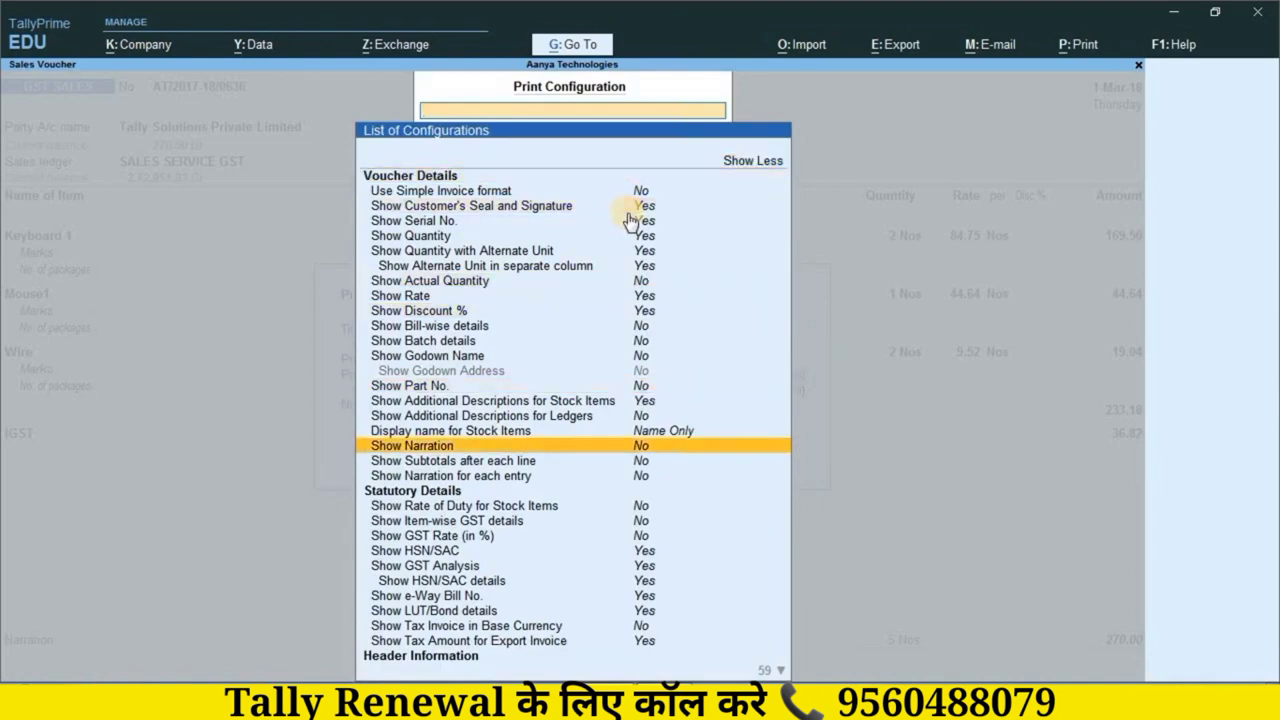
pyautogui.press('Down')
pyautogui.press('Down')
pyautogui.press('Down')
pyautogui.press('Down')
pyautogui.press('Down')
pyautogui.press('Down')
pyautogui.press('Down')
pyautogui.press('Down')
pyautogui.press('Down')
pyautogui.press('Down')
pyautogui.press('Down')
pyautogui.press('Down')
pyautogui.press('Down')
pyautogui.press('Down')
pyautogui.press('Down')
pyautogui.press('Down')
pyautogui.press('Down')
pyautogui.press('Down')
pyautogui.press('Down')
pyautogui.press('Down')
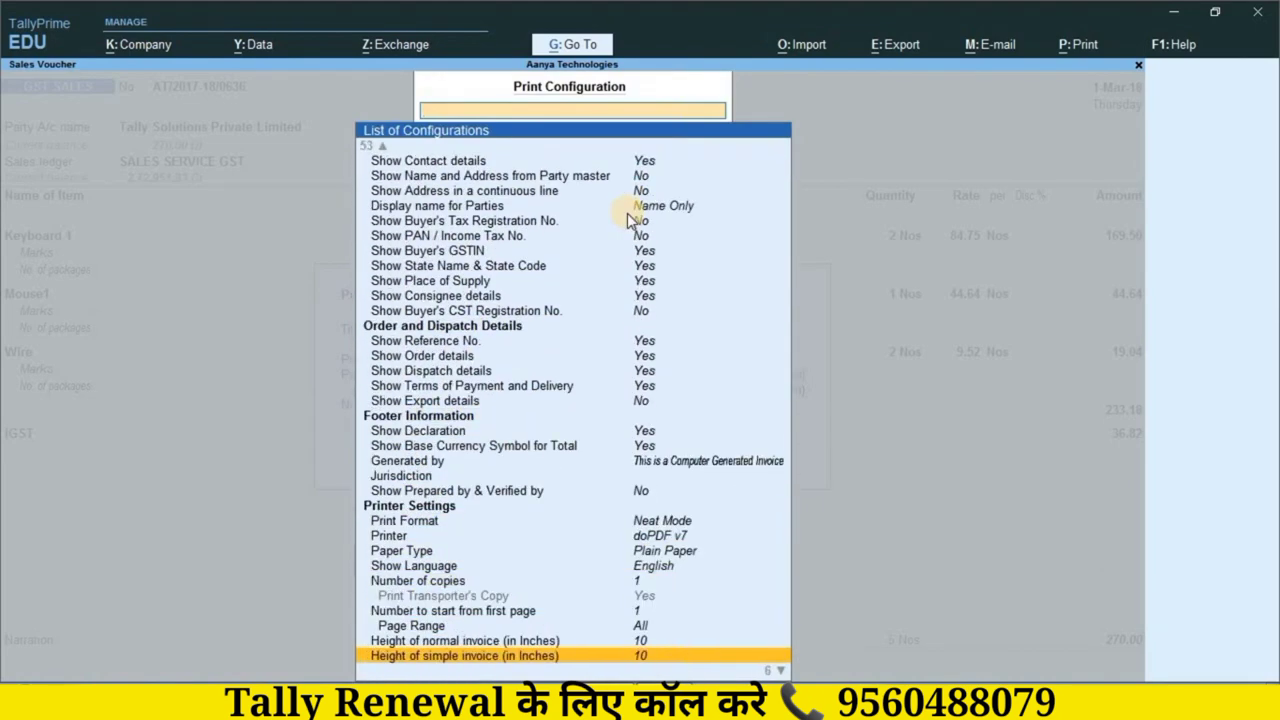
pyautogui.press('Up')
pyautogui.press('Up')
pyautogui.press('Up')
pyautogui.press('Up')
pyautogui.press('Up')
pyautogui.press('Up')
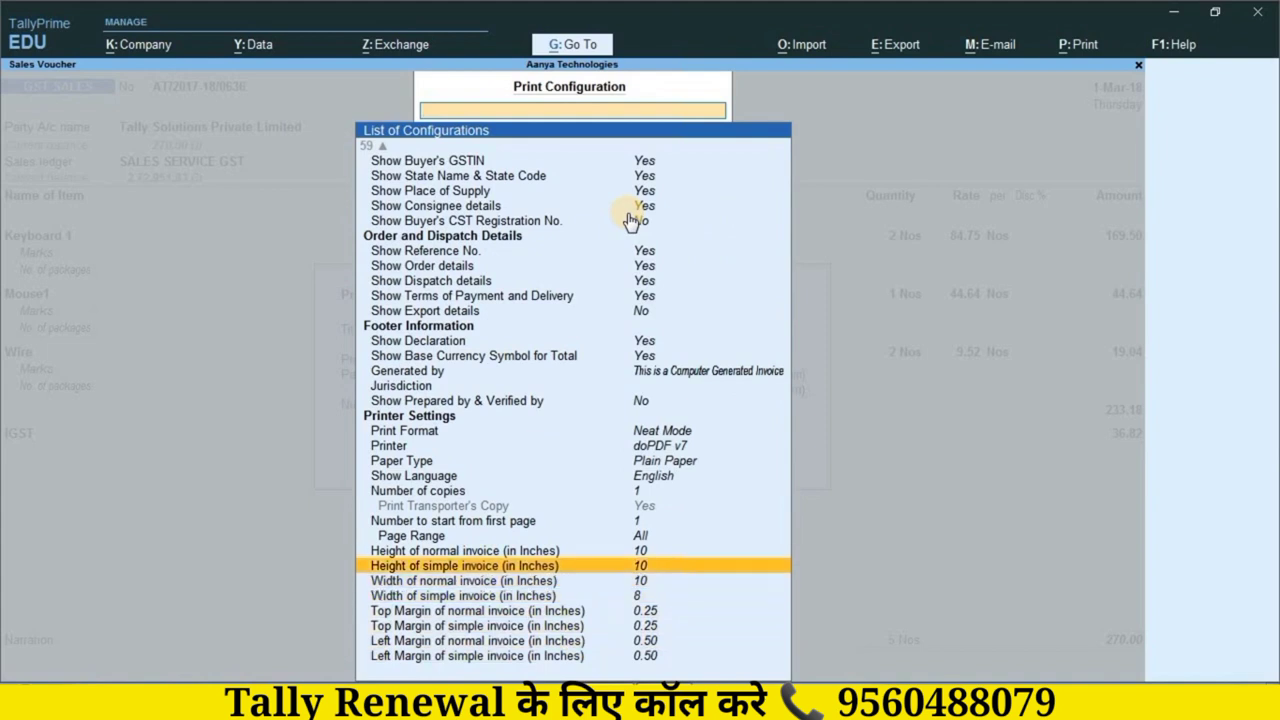
pyautogui.click(640, 552)
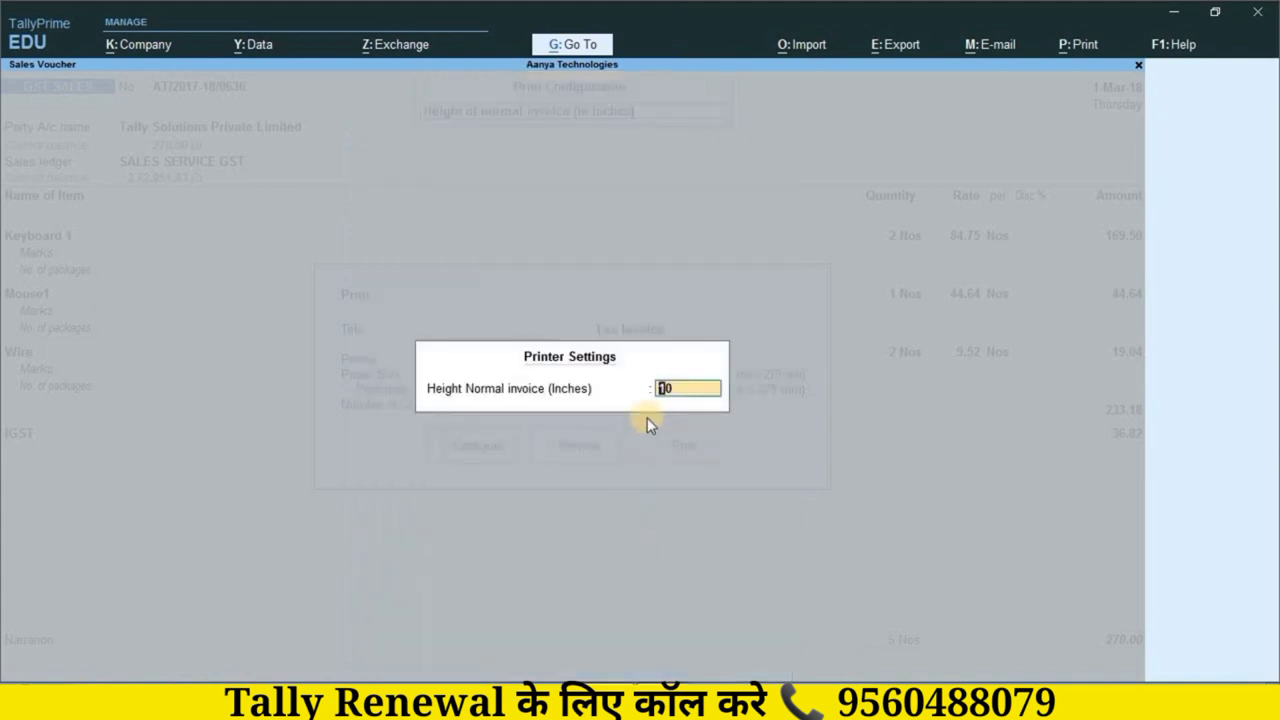
pyautogui.press('Return')
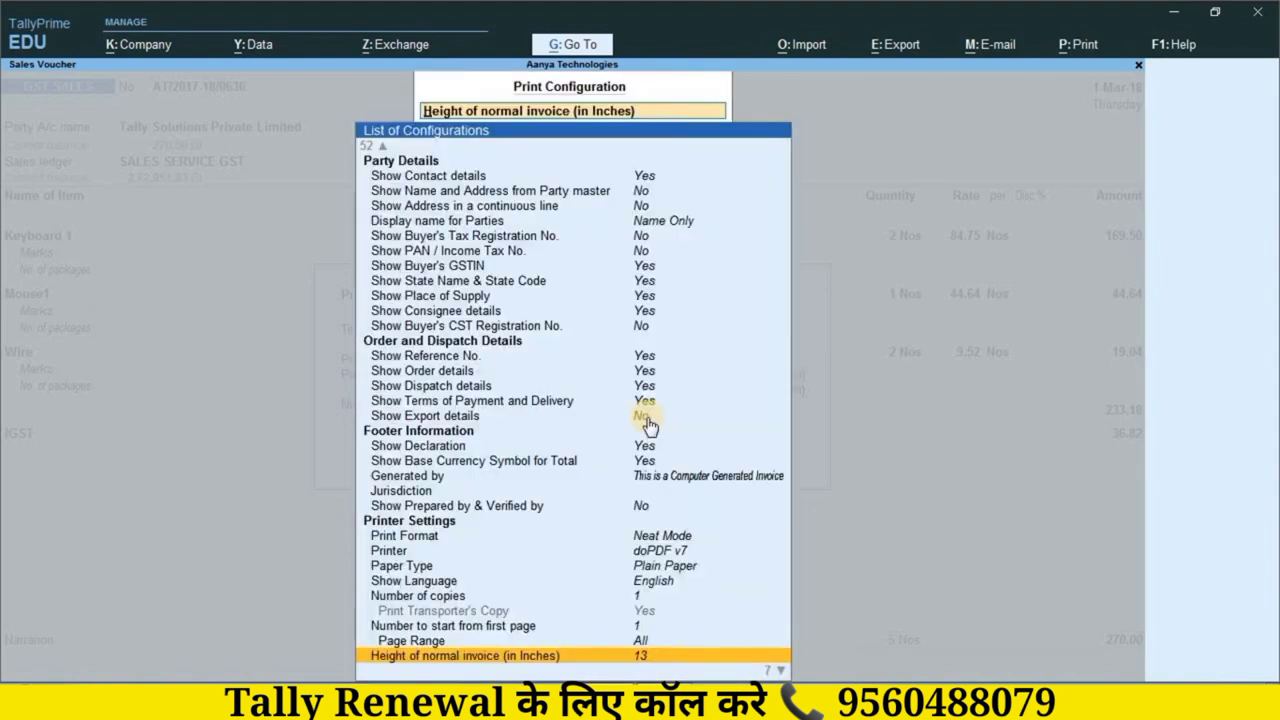
# Set the width of the normal invoice to 12 inches and leave the print configuration.
pyautogui.press('Down')
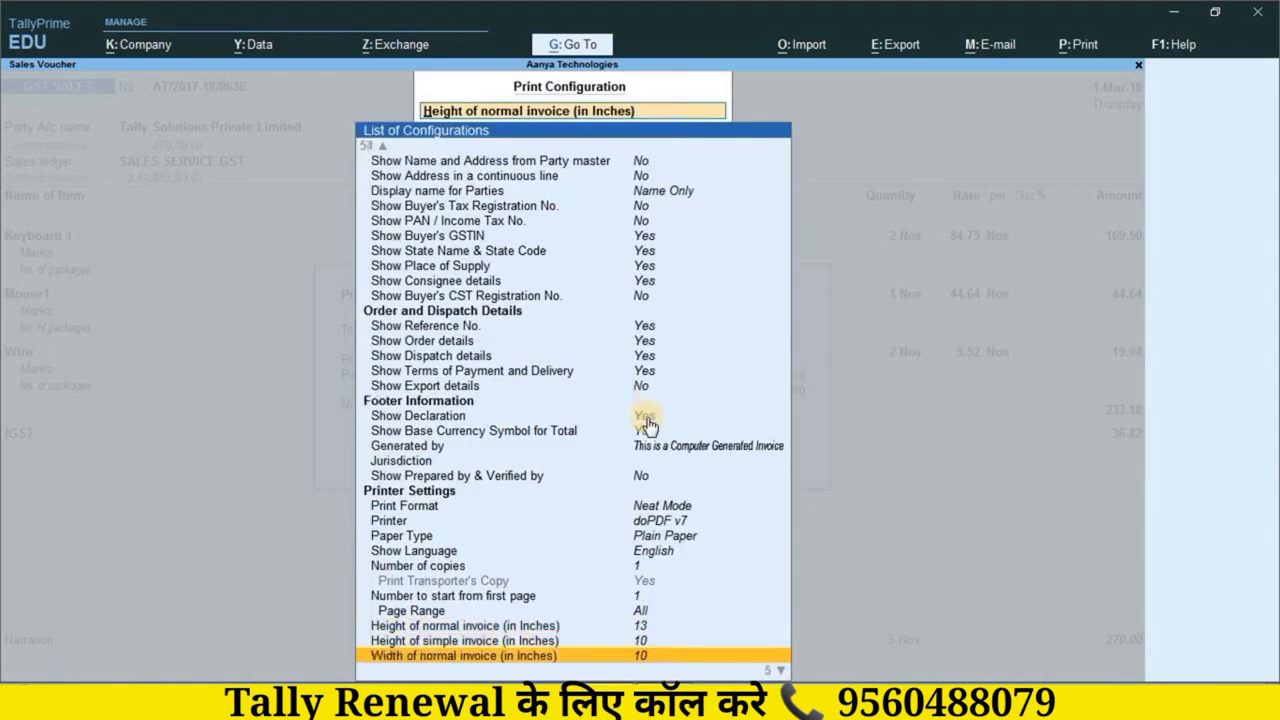
pyautogui.click(644, 656)
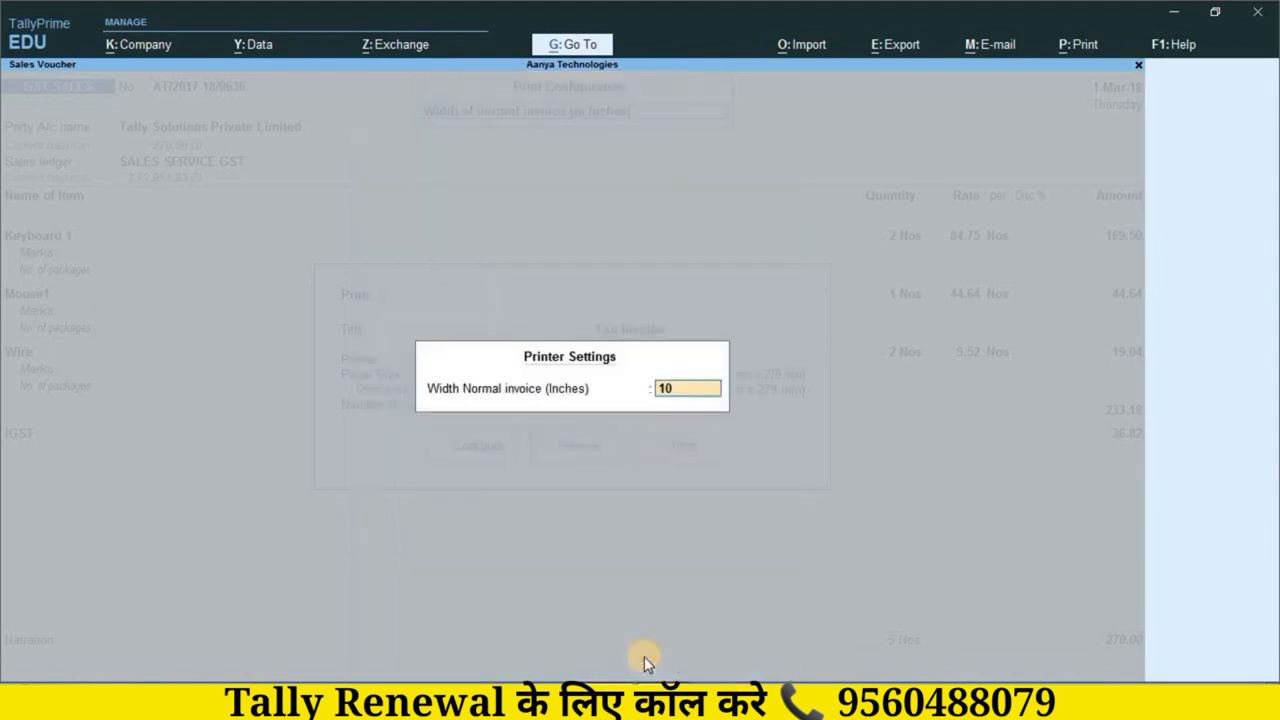
pyautogui.write('12')
pyautogui.press('Return')
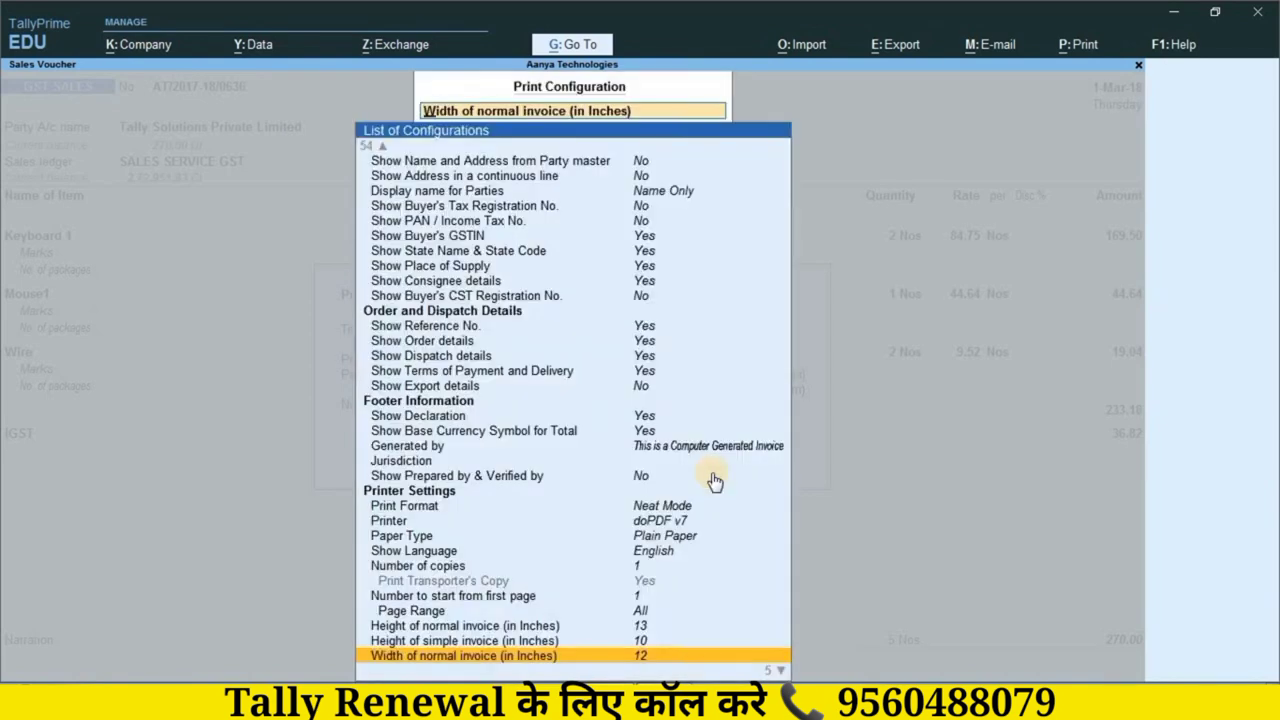
pyautogui.press('Escape')
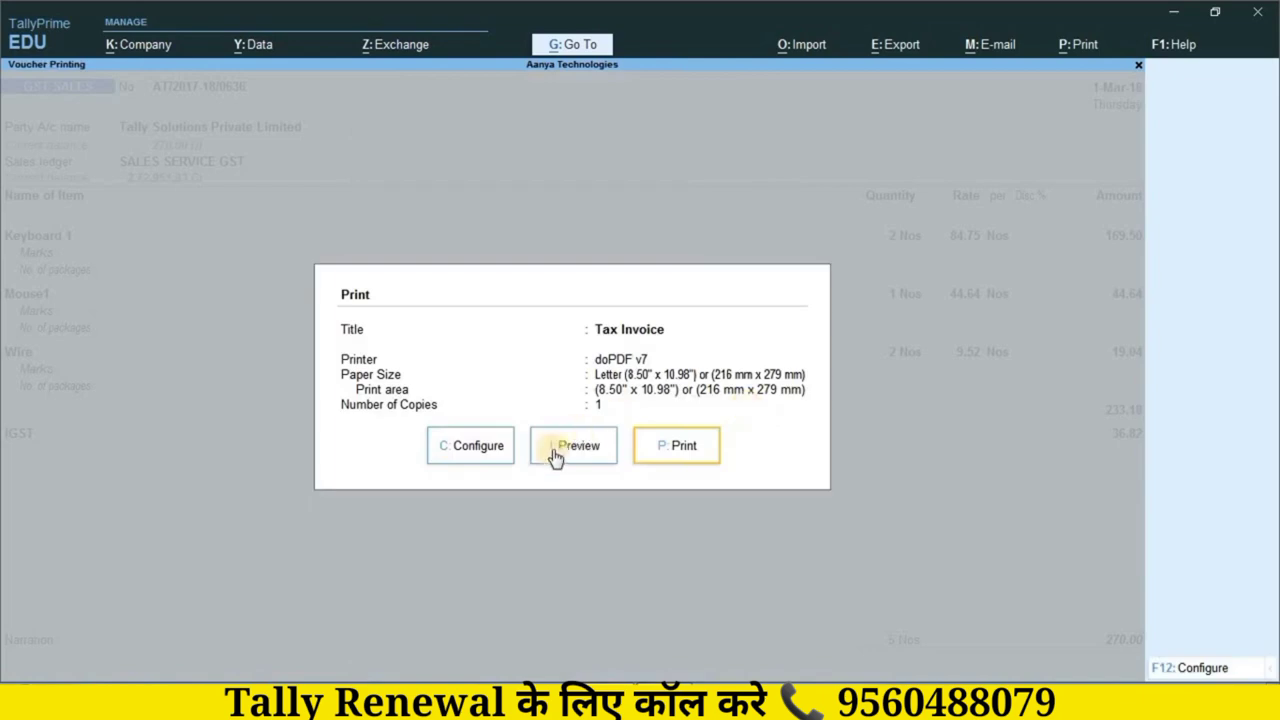
# Preview the resized tax invoice, inspect it from the party details to the signature area, and close the preview.
pyautogui.click(556, 455)
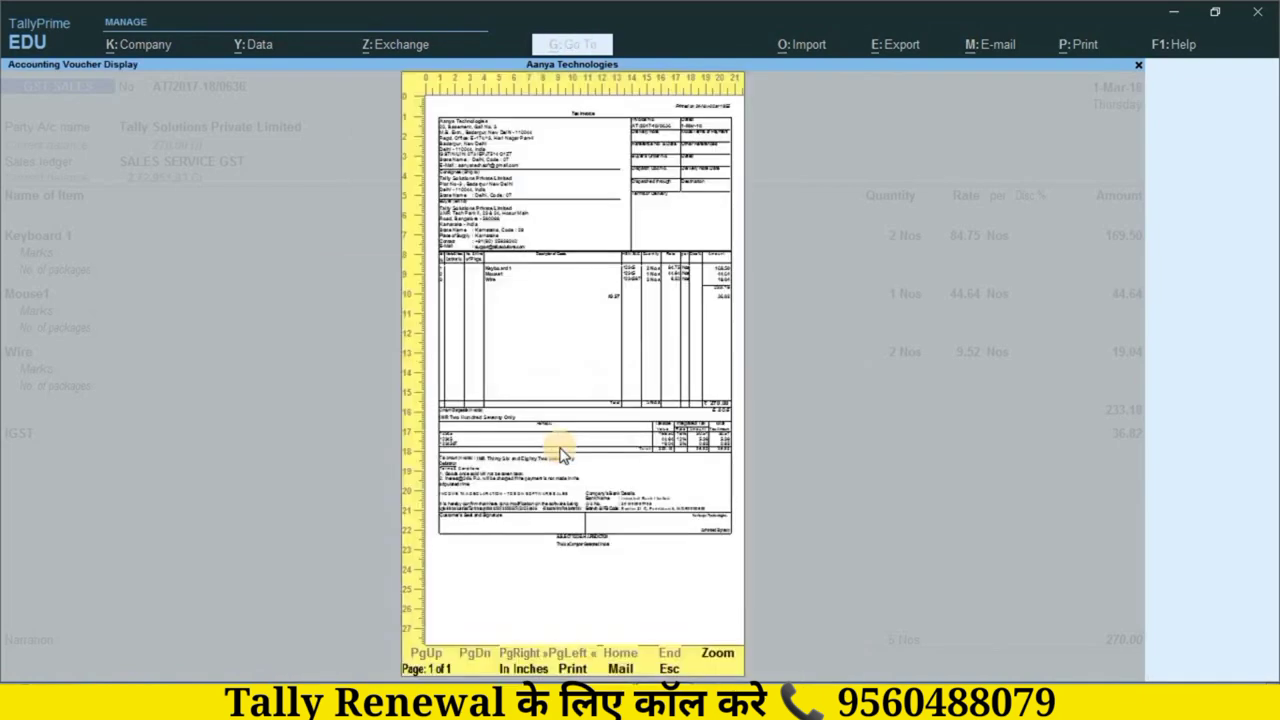
pyautogui.click(560, 455)
pyautogui.scroll(-3, 514, 452)
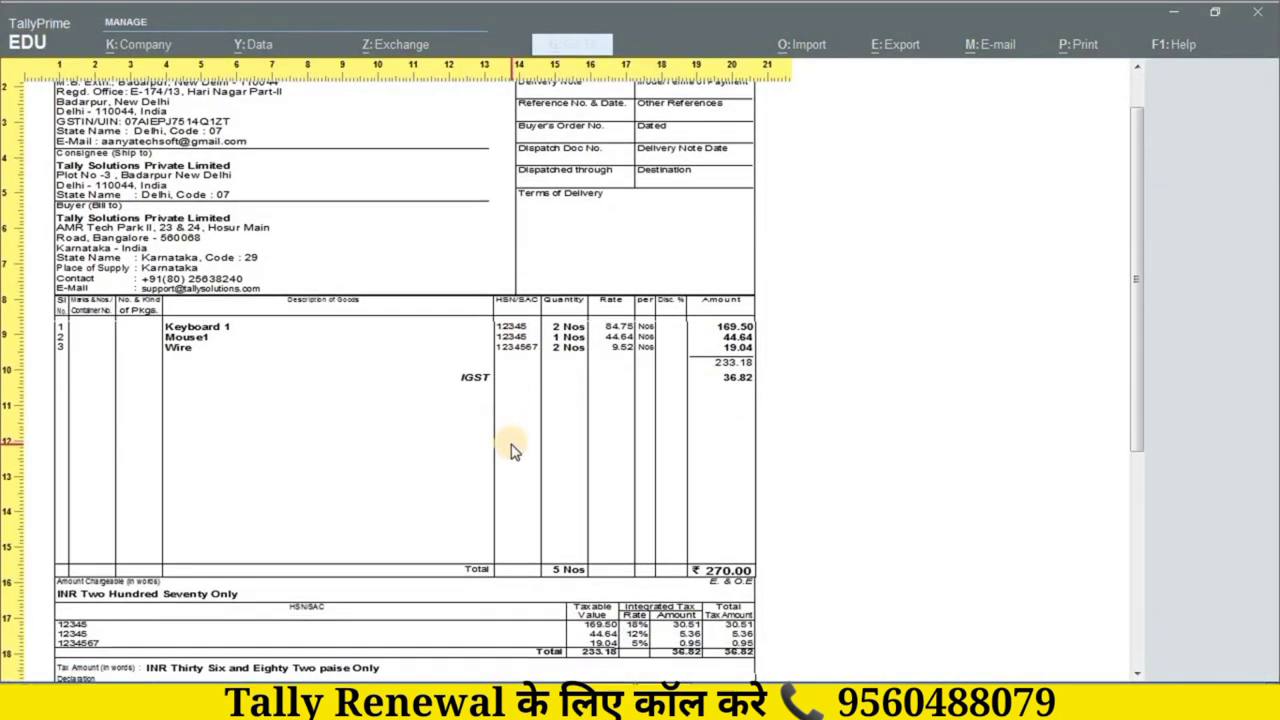
pyautogui.scroll(-8, 512, 455)
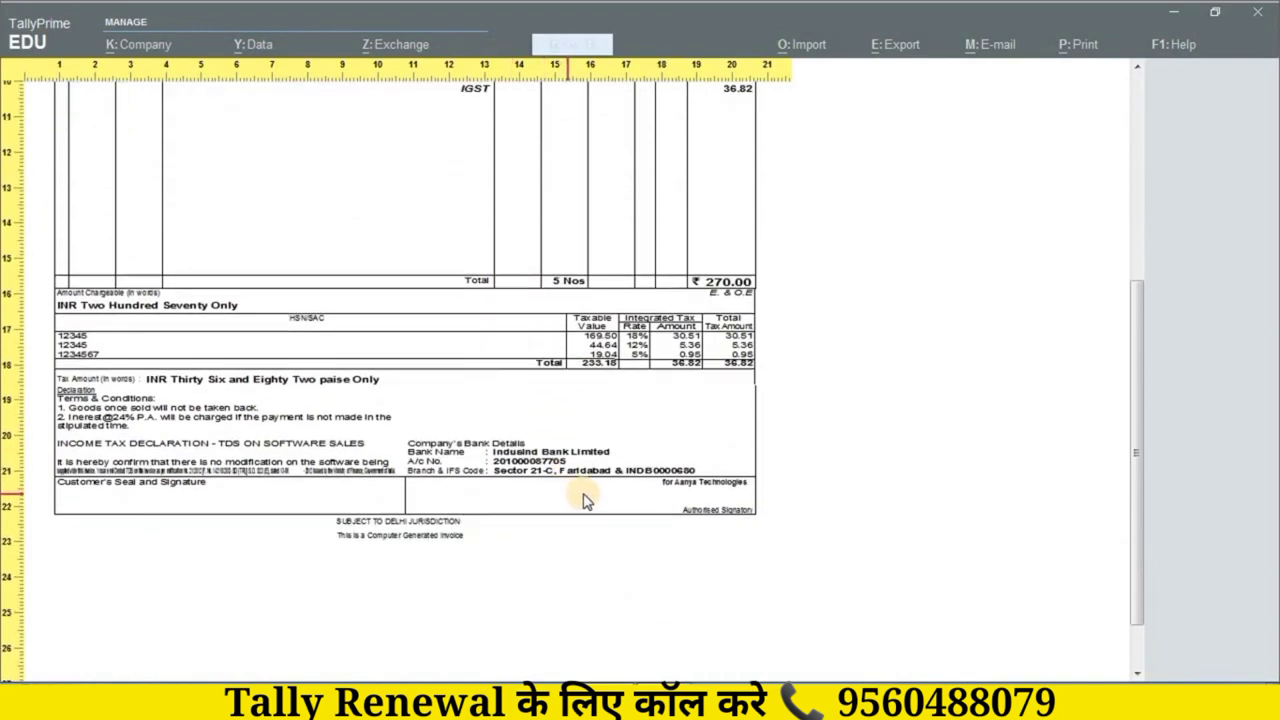
pyautogui.click(623, 480)
pyautogui.press('Escape')
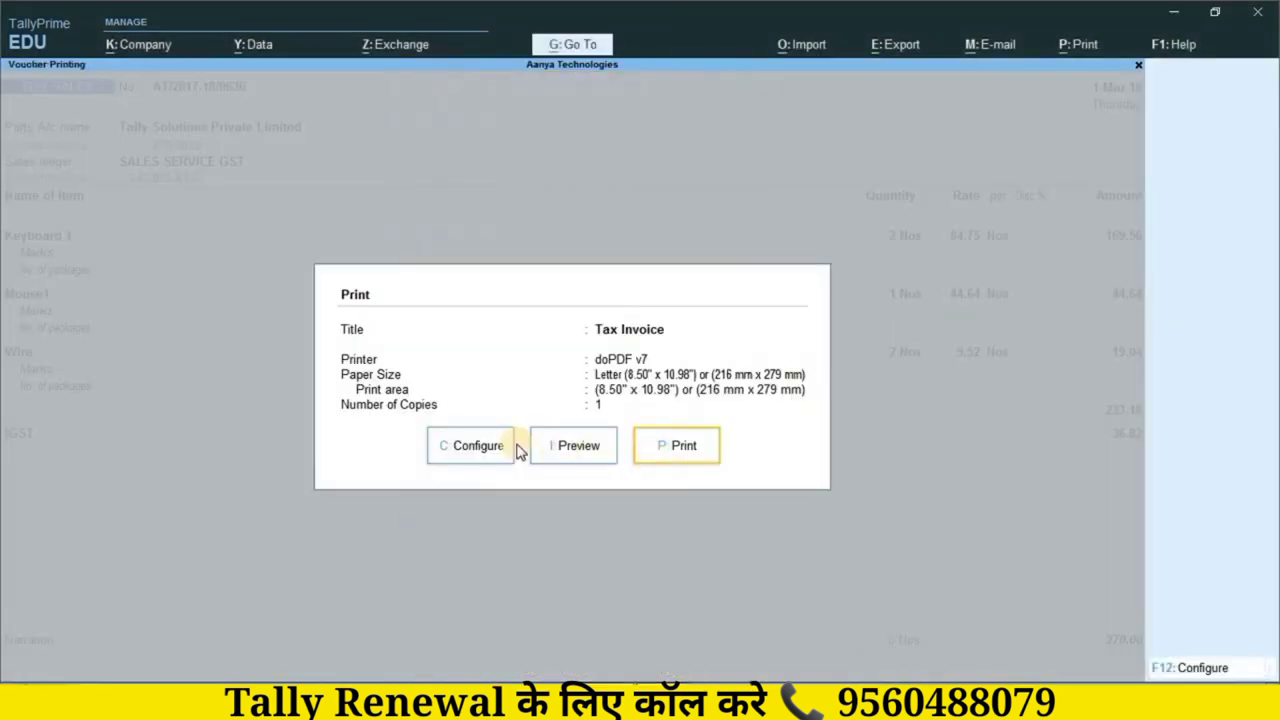
# Expand the print configuration to all options and set the height of the normal invoice to 14 inches.
pyautogui.click(487, 453)
pyautogui.press('Down')
pyautogui.press('Down')
pyautogui.press('Down')
pyautogui.press('Down')
pyautogui.press('Down')
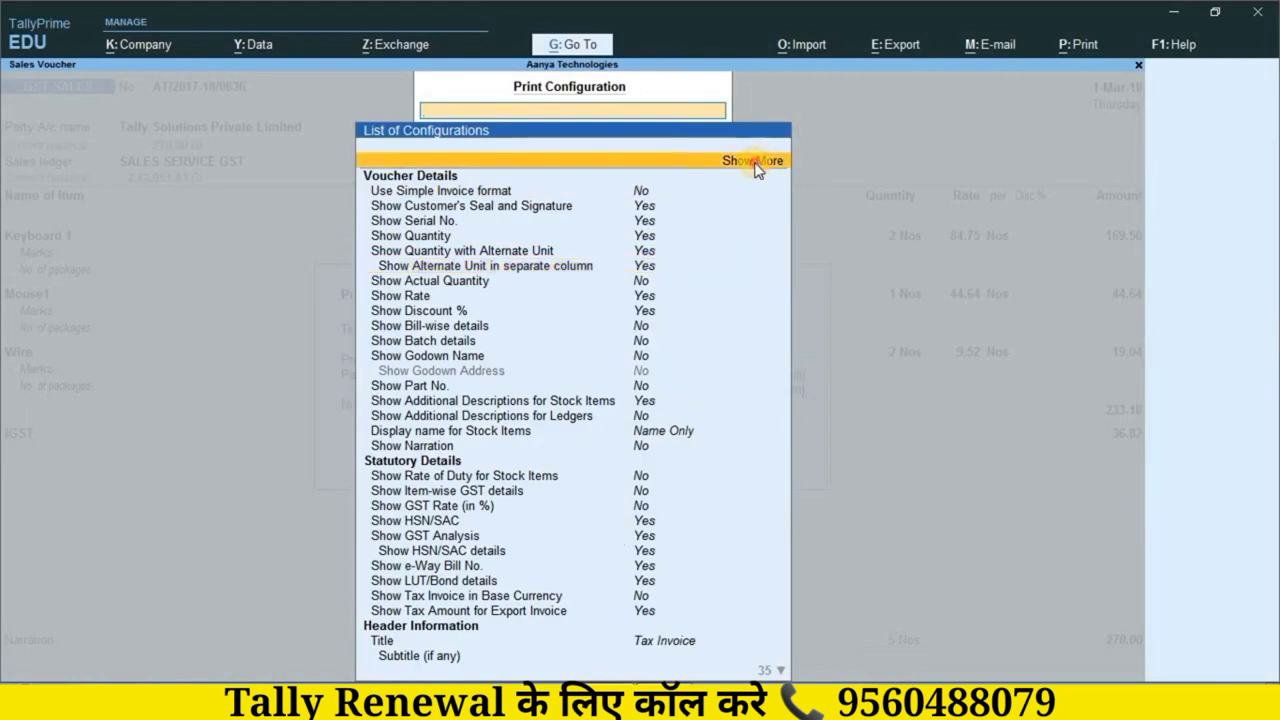
pyautogui.click(758, 163)
pyautogui.click(758, 163)
pyautogui.click(758, 163)
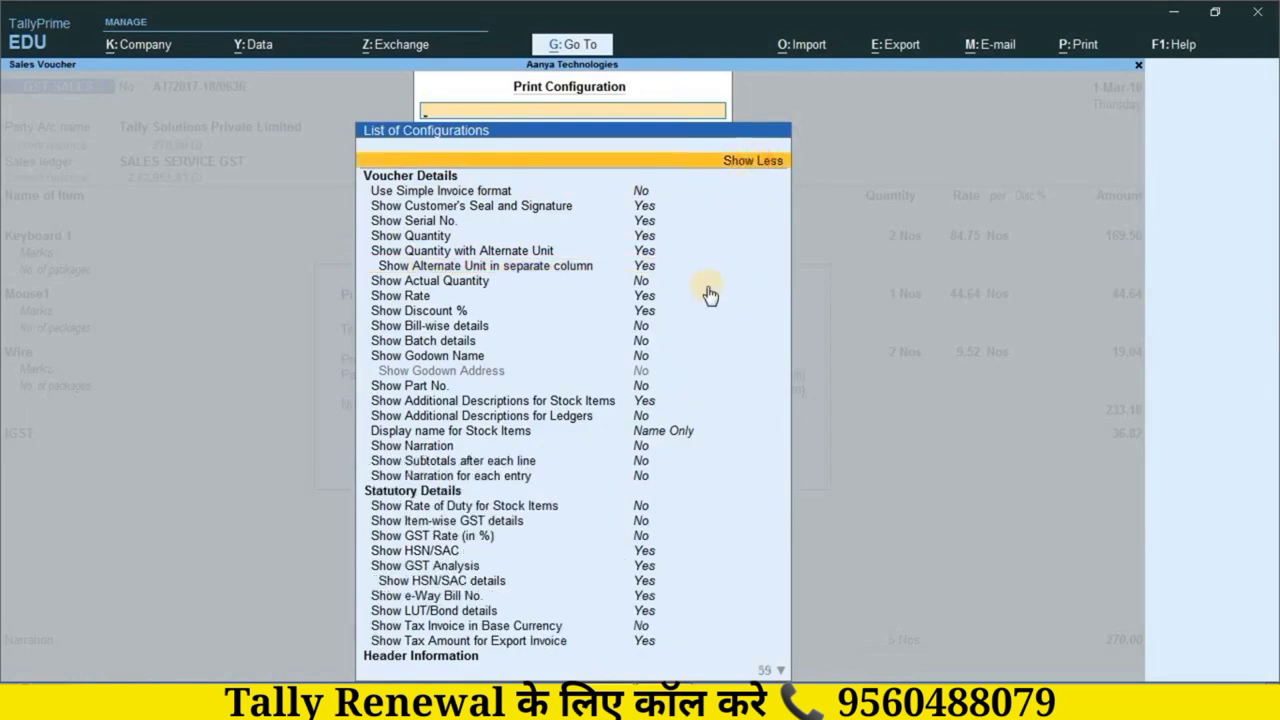
pyautogui.press('Down')
pyautogui.press('Down')
pyautogui.press('Down')
pyautogui.press('Down')
pyautogui.press('Down')
pyautogui.press('Down')
pyautogui.press('Down')
pyautogui.press('Down')
pyautogui.press('Down')
pyautogui.press('Down')
pyautogui.press('Down')
pyautogui.press('Down')
pyautogui.press('Down')
pyautogui.press('Down')
pyautogui.press('Down')
pyautogui.press('Down')
pyautogui.press('Down')
pyautogui.press('Down')
pyautogui.press('Down')
pyautogui.press('Down')
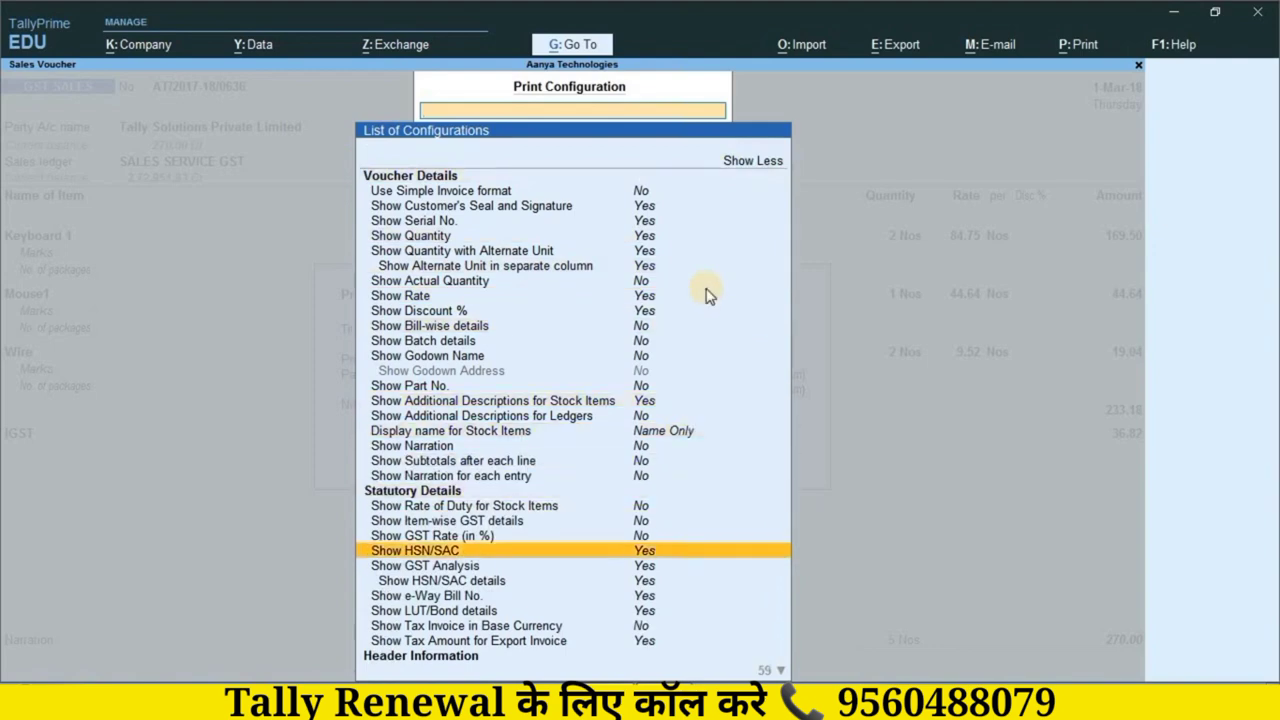
pyautogui.press('Down')
pyautogui.press('Down')
pyautogui.press('Down')
pyautogui.press('Down')
pyautogui.press('Down')
pyautogui.press('Down')
pyautogui.press('Down')
pyautogui.press('Down')
pyautogui.press('Down')
pyautogui.press('Down')
pyautogui.press('Down')
pyautogui.press('Down')
pyautogui.press('Down')
pyautogui.press('Down')
pyautogui.press('Down')
pyautogui.press('Down')
pyautogui.press('Down')
pyautogui.press('Down')
pyautogui.press('Down')
pyautogui.press('Down')
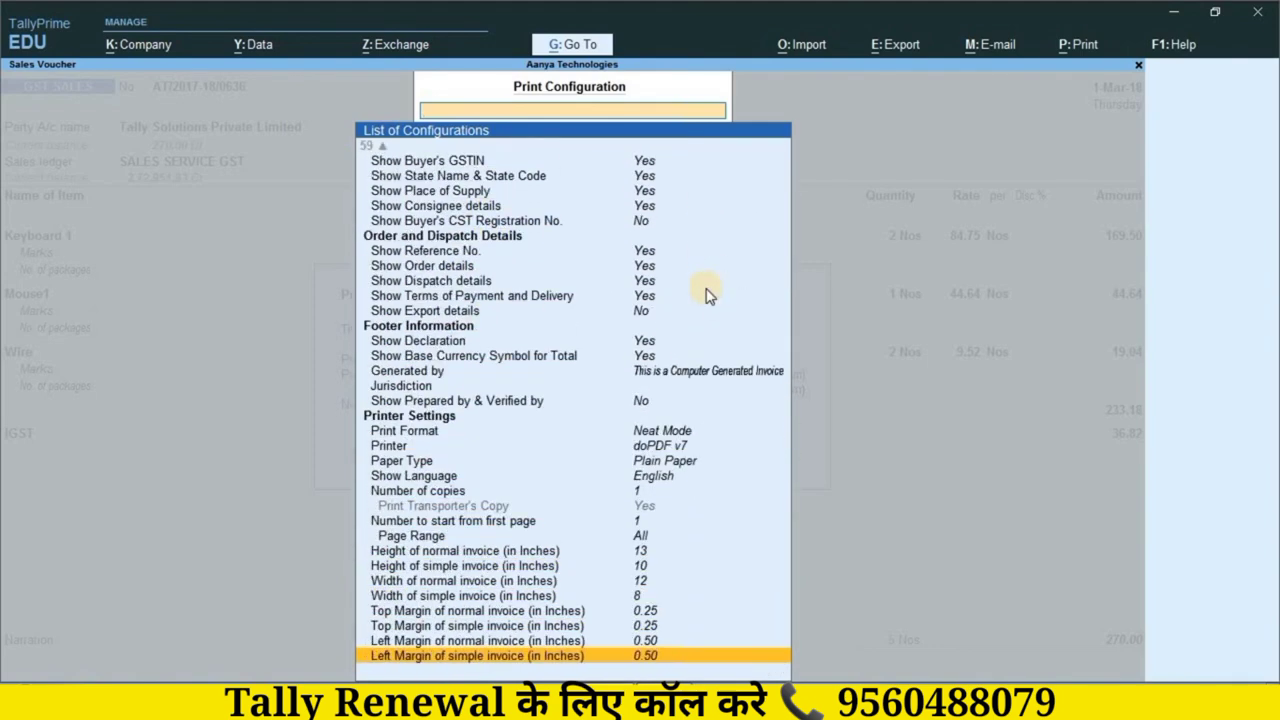
pyautogui.press('Up')
pyautogui.press('Up')
pyautogui.press('Up')
pyautogui.press('Up')
pyautogui.press('Up')
pyautogui.press('Up')
pyautogui.press('Up')
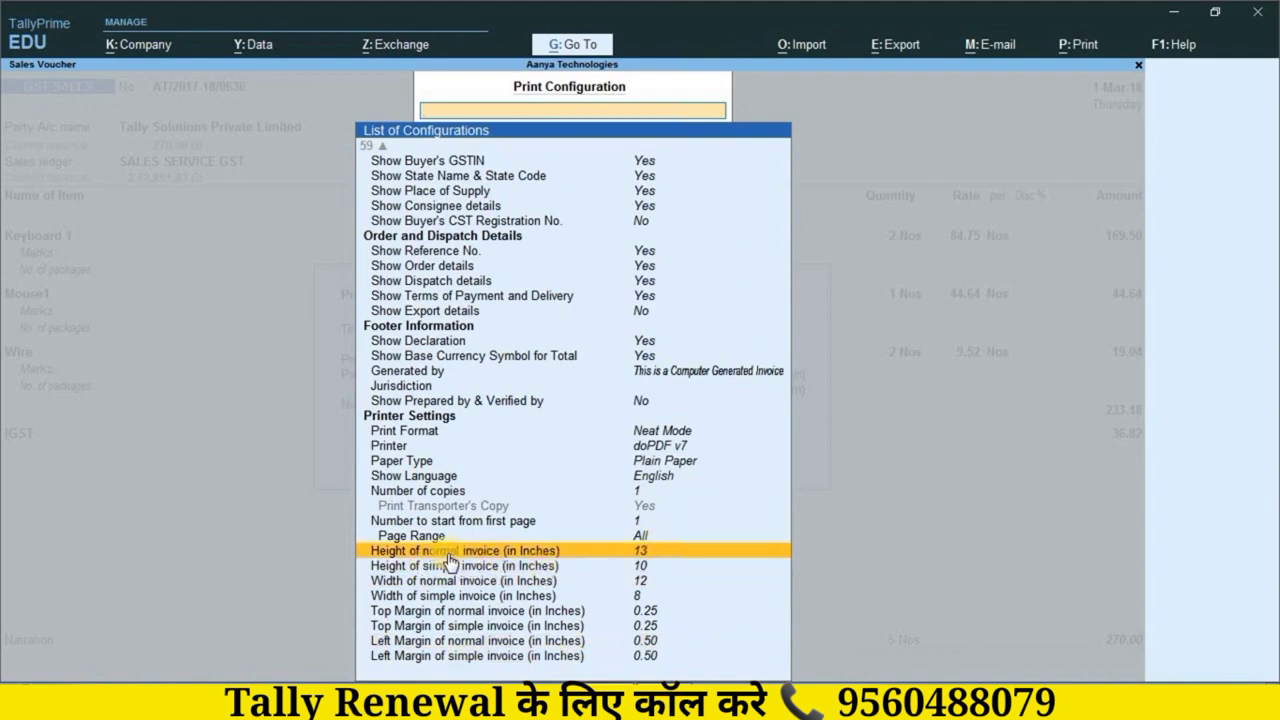
pyautogui.click(641, 551)
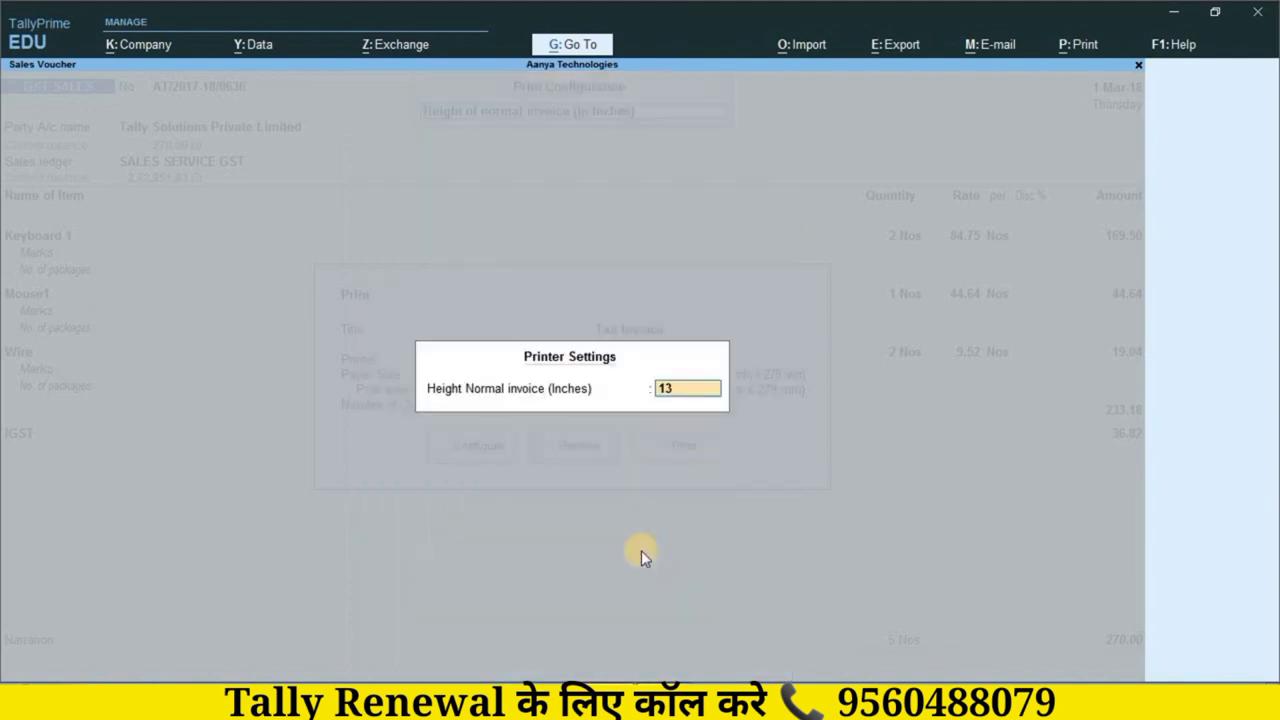
pyautogui.press('BackSpace')
pyautogui.write('4')
pyautogui.press('Return')
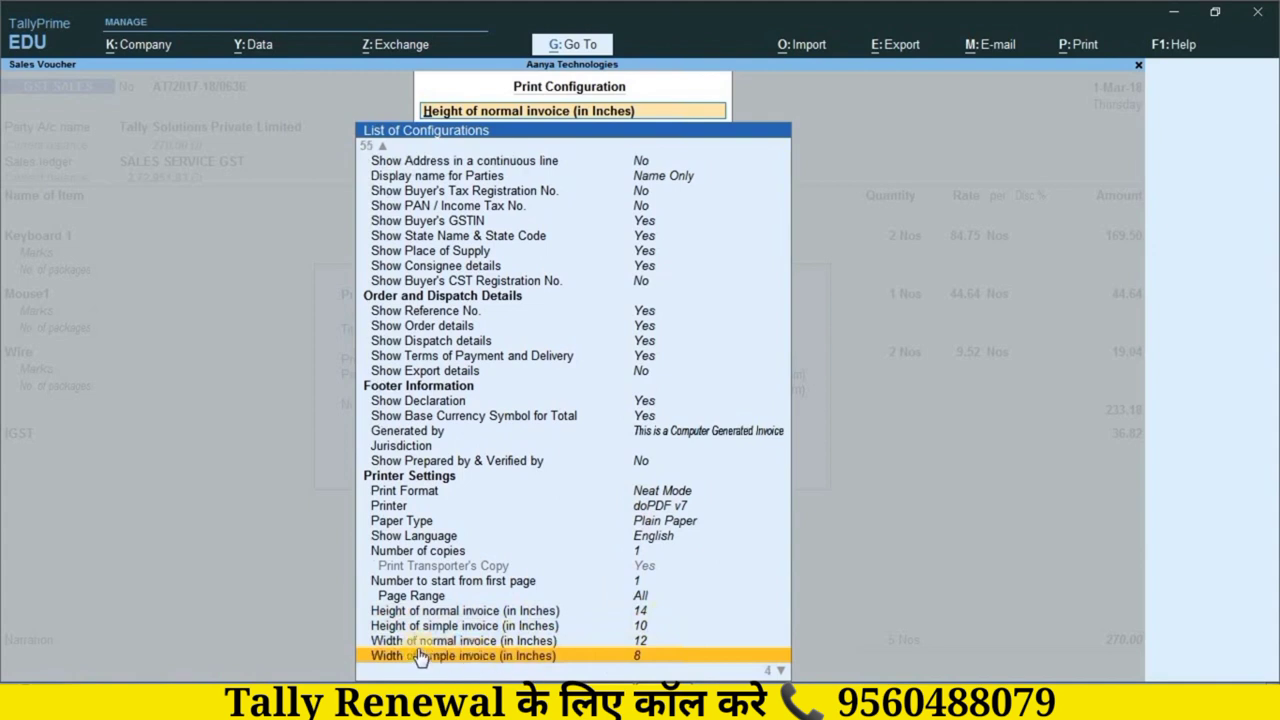
# Edit the width of the simple invoice in the printer settings and leave the print configuration.
pyautogui.press('Down')
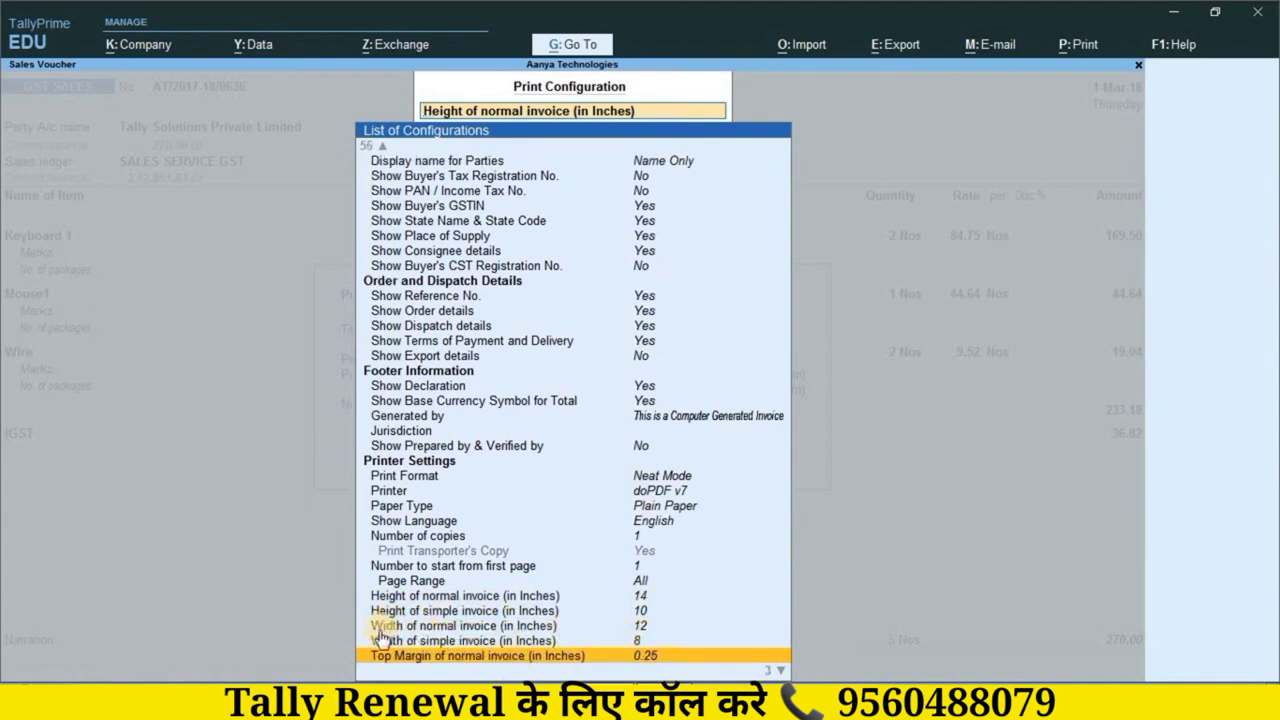
pyautogui.click(637, 639)
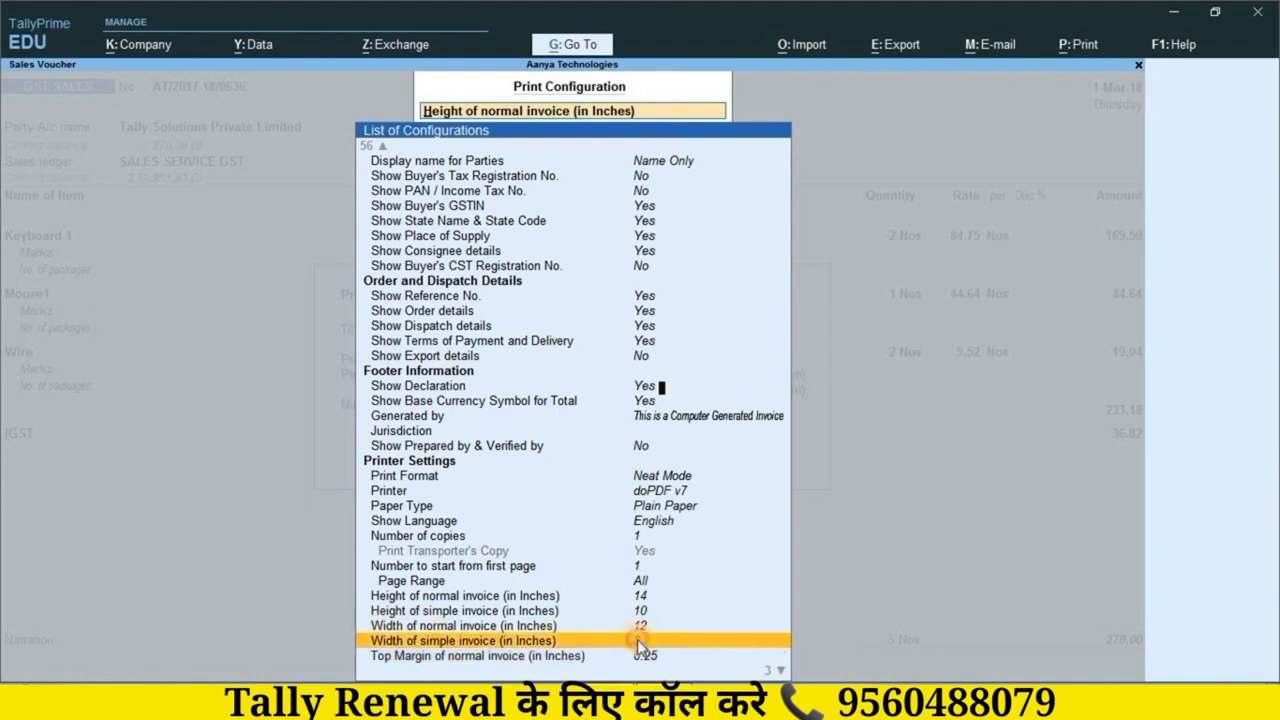
pyautogui.write('12')
pyautogui.press('Return')
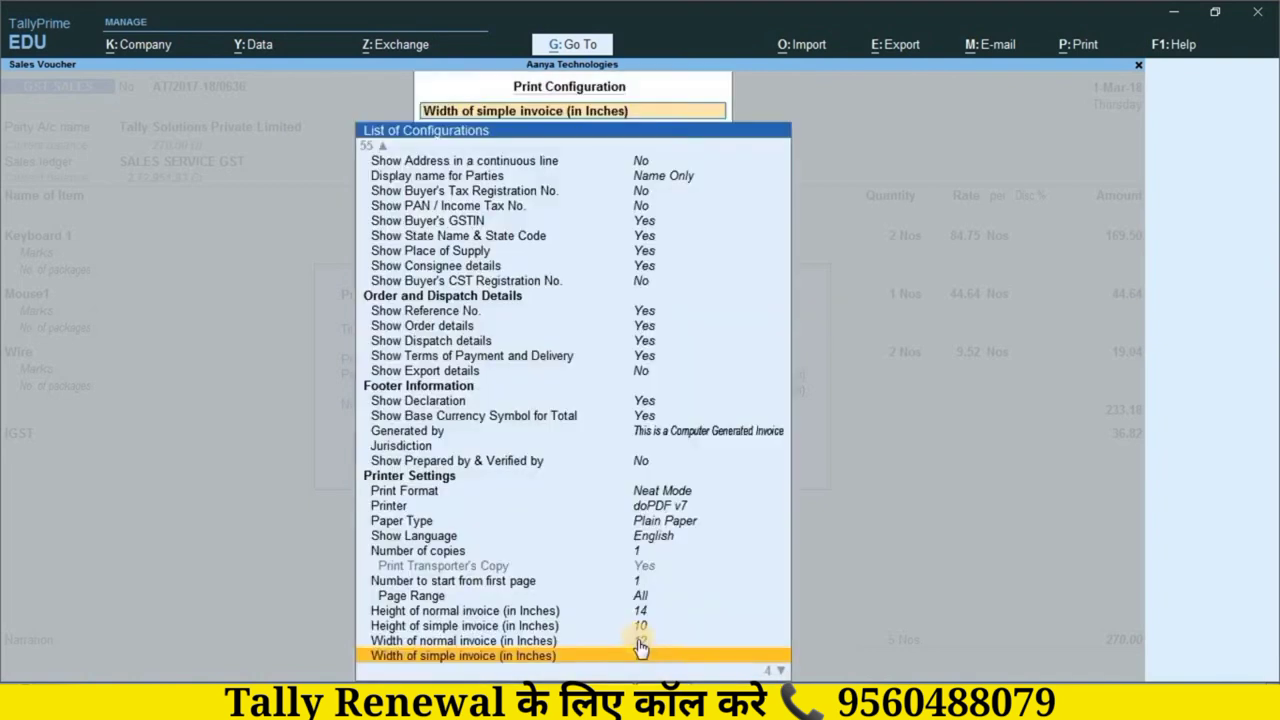
pyautogui.press('Escape')
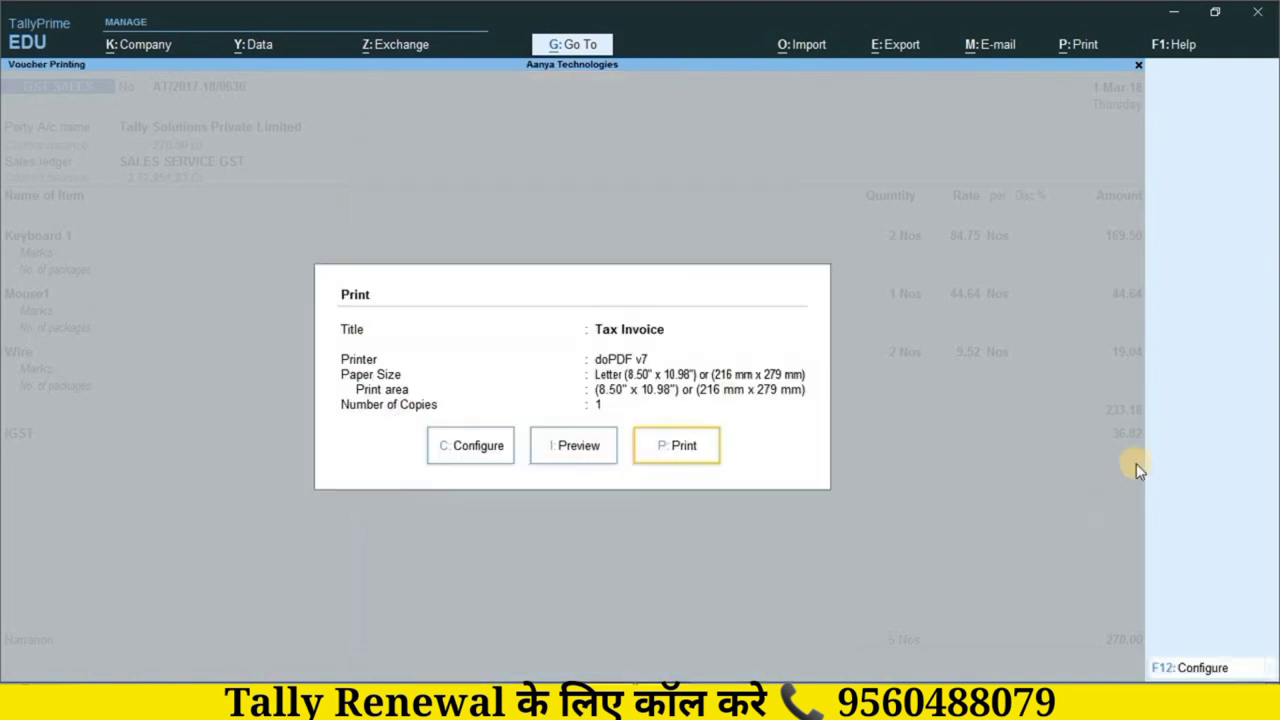
# Preview the tax invoice enlarged, check its layout from the party details down to the jurisdiction footer, and close the preview.
pyautogui.click(600, 451)
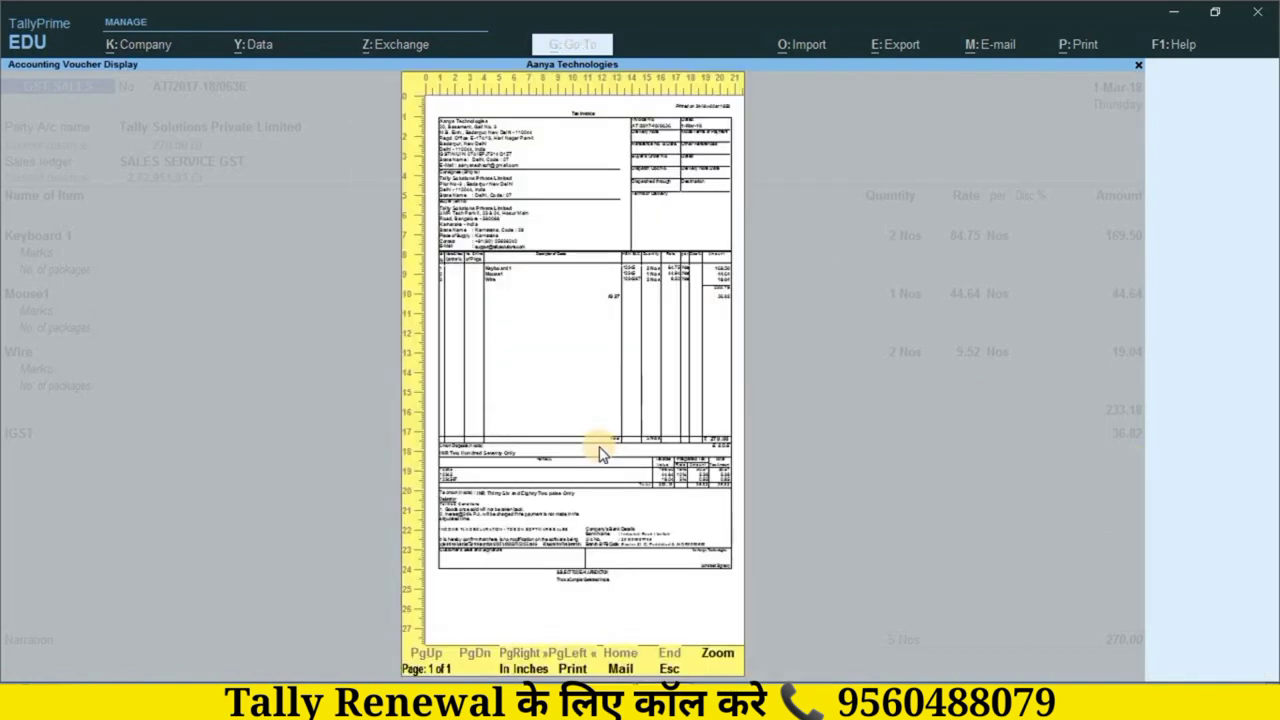
pyautogui.click(600, 455)
pyautogui.scroll(-5, 549, 443)
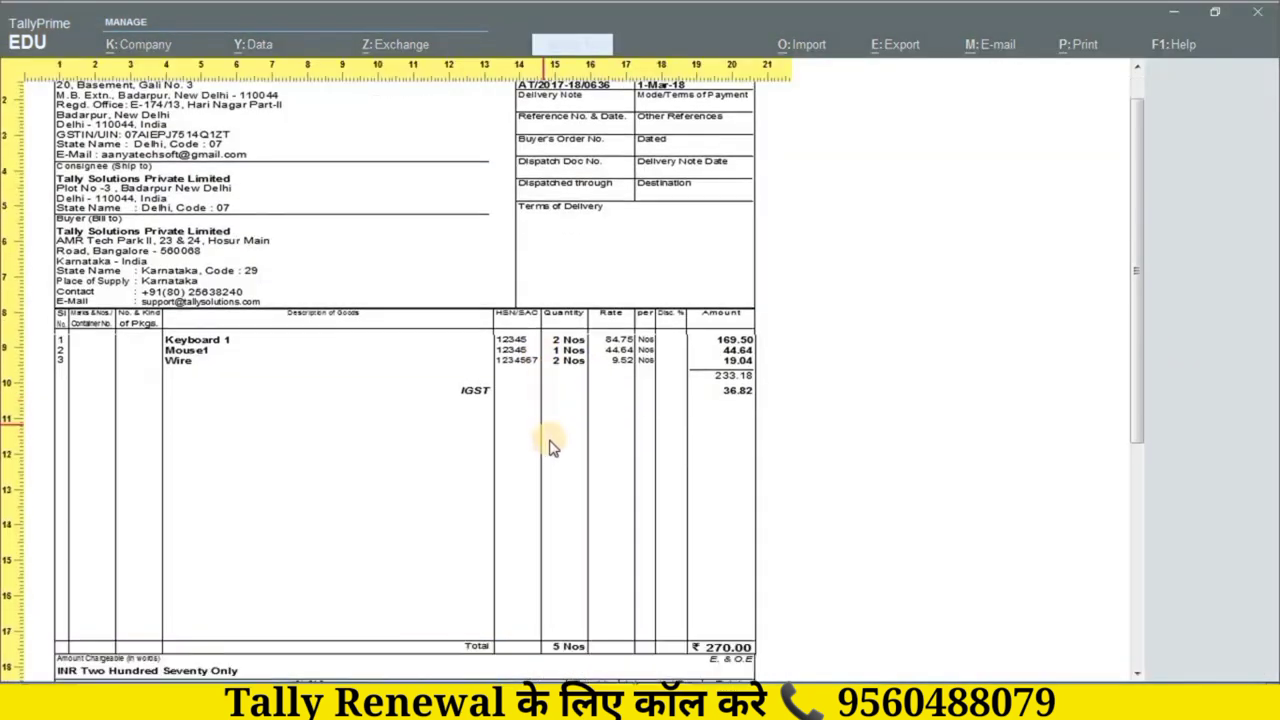
pyautogui.scroll(-4, 560, 465)
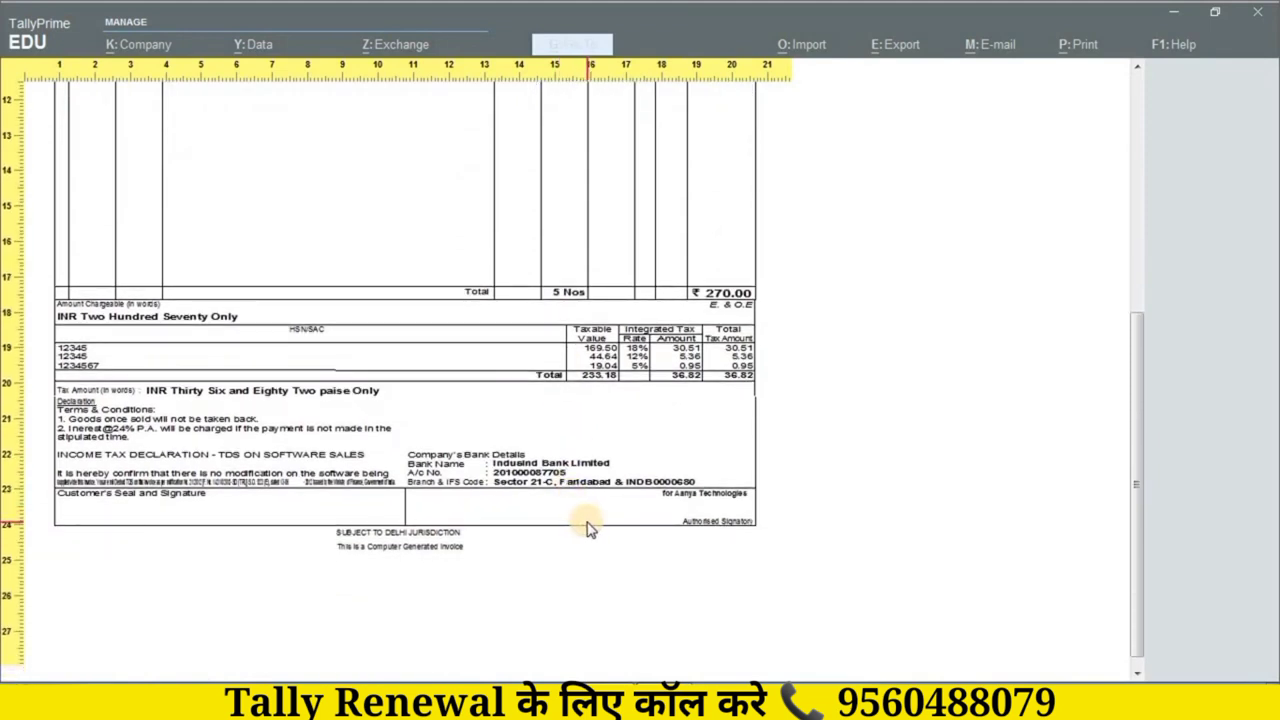
pyautogui.click(588, 528)
pyautogui.press('Escape')
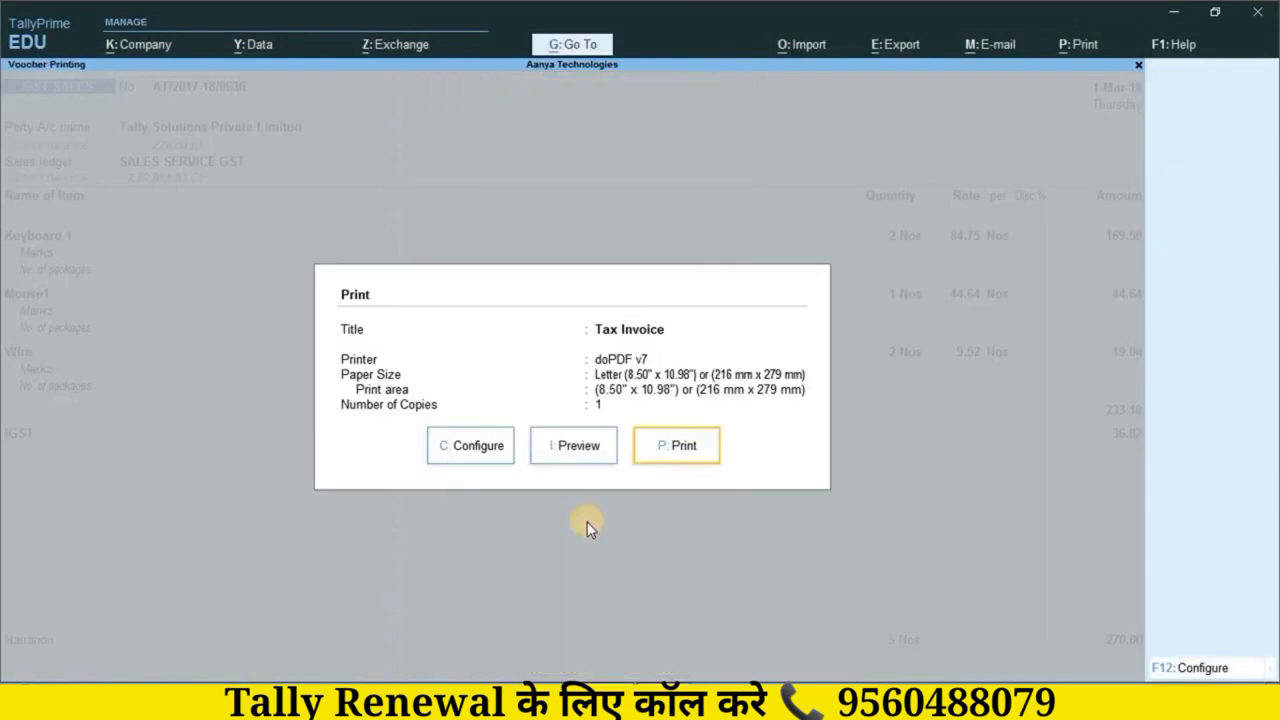
# Reopen the print configuration, expand it to all options, and move down through the voucher details.
pyautogui.click(484, 450)
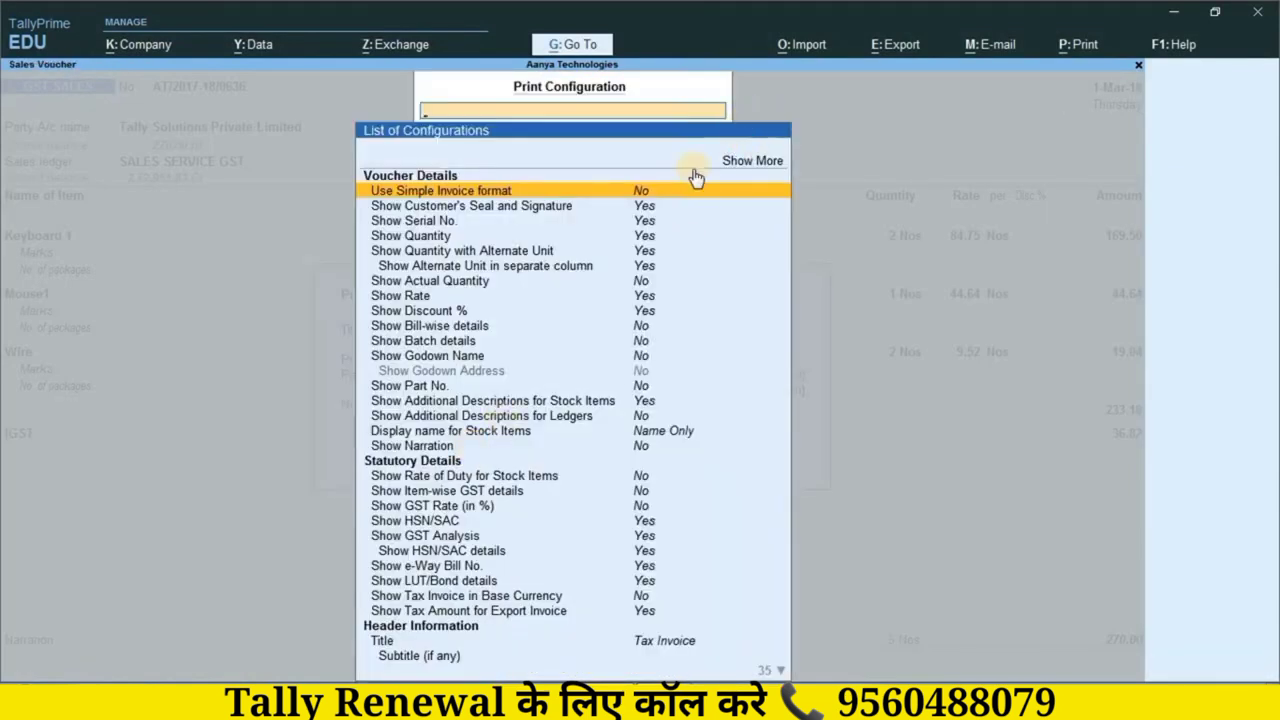
pyautogui.click(750, 162)
pyautogui.press('Down')
pyautogui.press('Down')
pyautogui.press('Down')
pyautogui.press('Down')
pyautogui.press('Down')
pyautogui.press('Down')
pyautogui.press('Down')
pyautogui.press('Down')
pyautogui.press('Down')
pyautogui.press('Down')
pyautogui.press('Down')
pyautogui.press('Down')
pyautogui.press('Down')
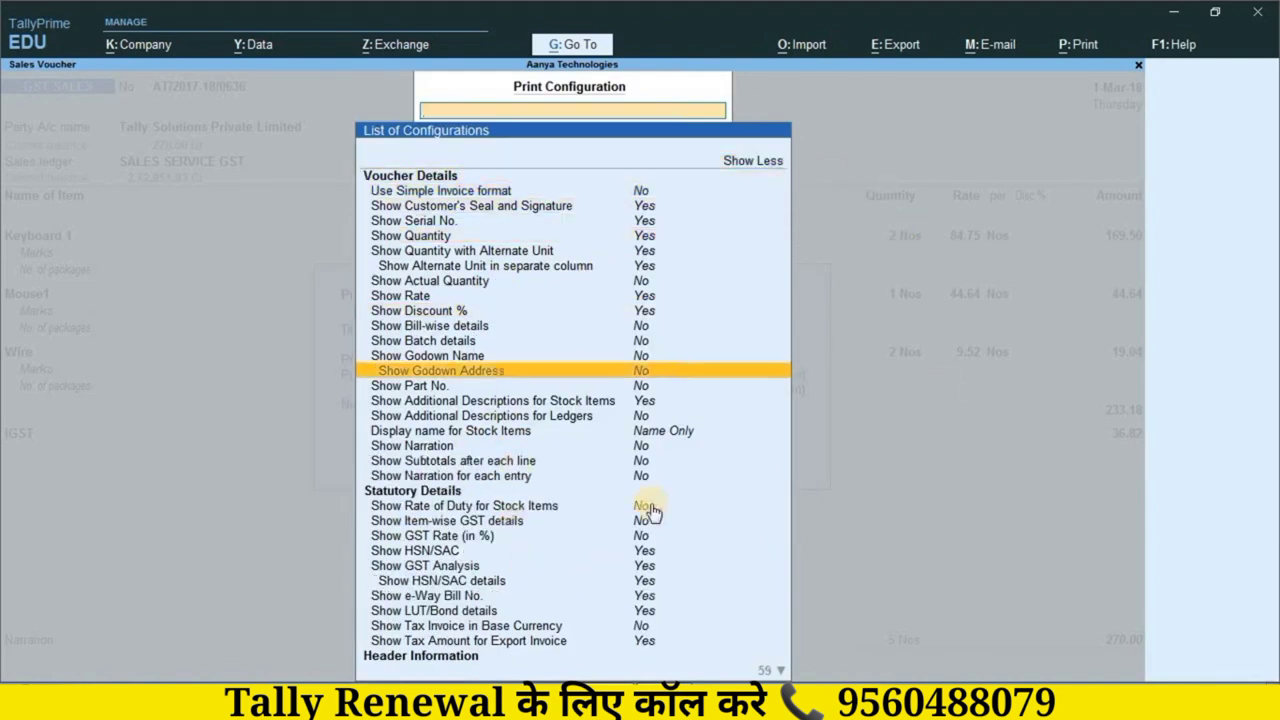